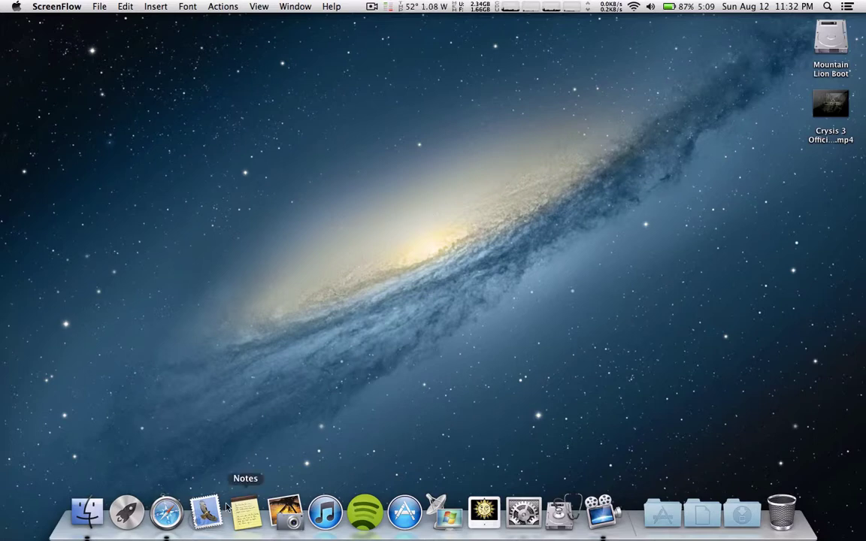
Bring Safari forward on the OpenELEC forum thread and close the duplicate thread tab.
click(167, 513)
scroll(299, 329, down, 15)
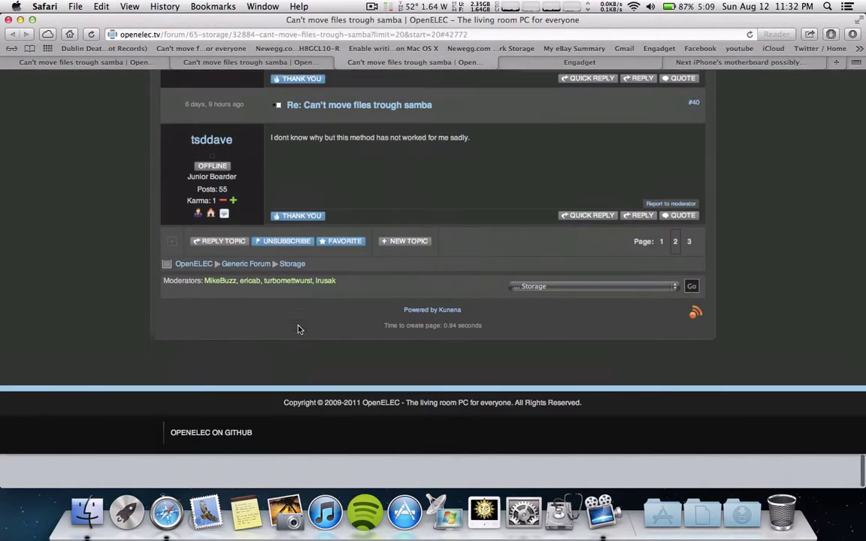
scroll(199, 67, up, 5)
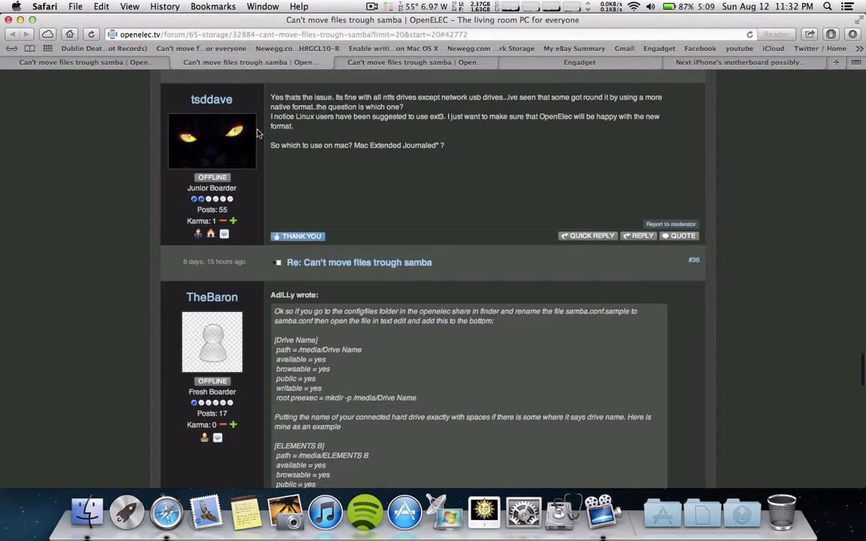
scroll(232, 117, down, 8)
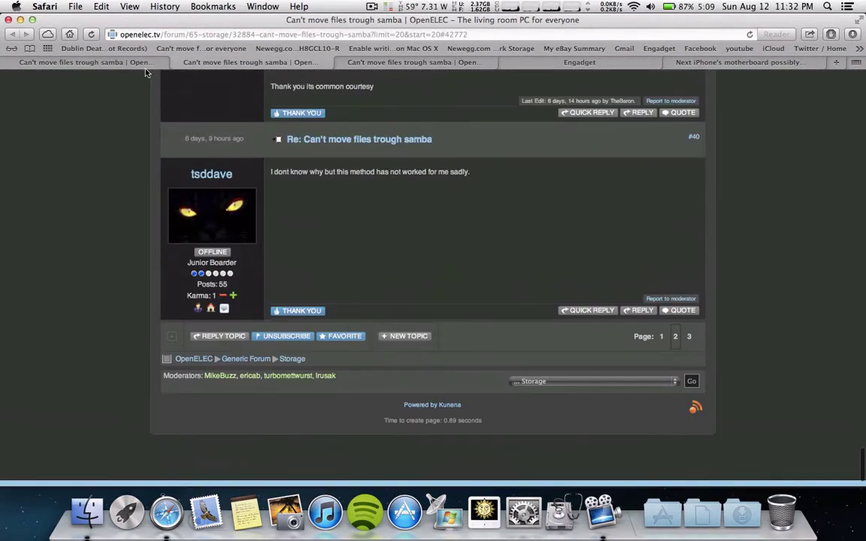
click(304, 64)
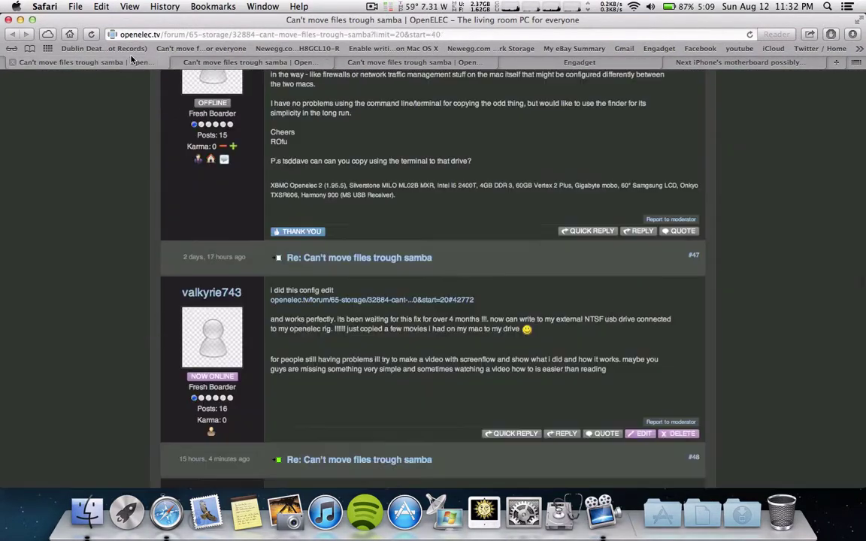
key(super+w)
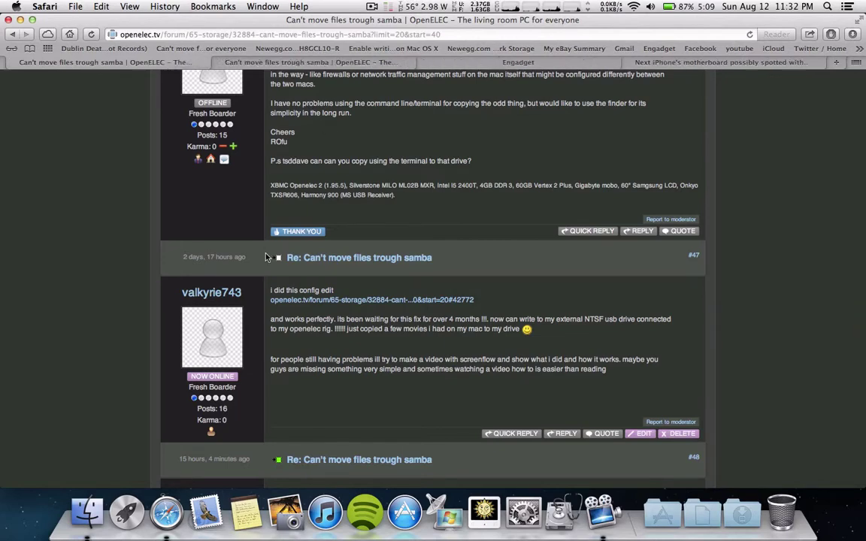
Go back to the post with the samba.conf fix, then minimize Safari to reveal the desktop.
scroll(267, 258, down, 10)
scroll(267, 259, up, 4)
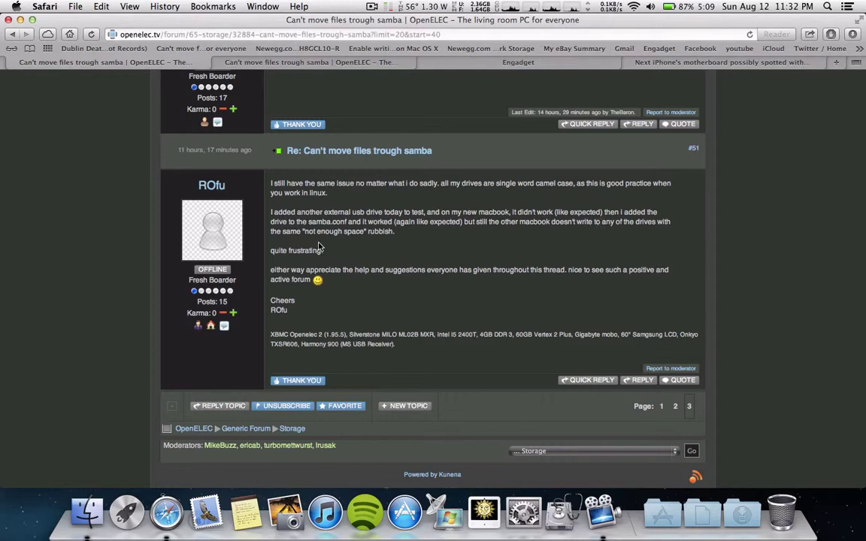
scroll(360, 267, up, 3)
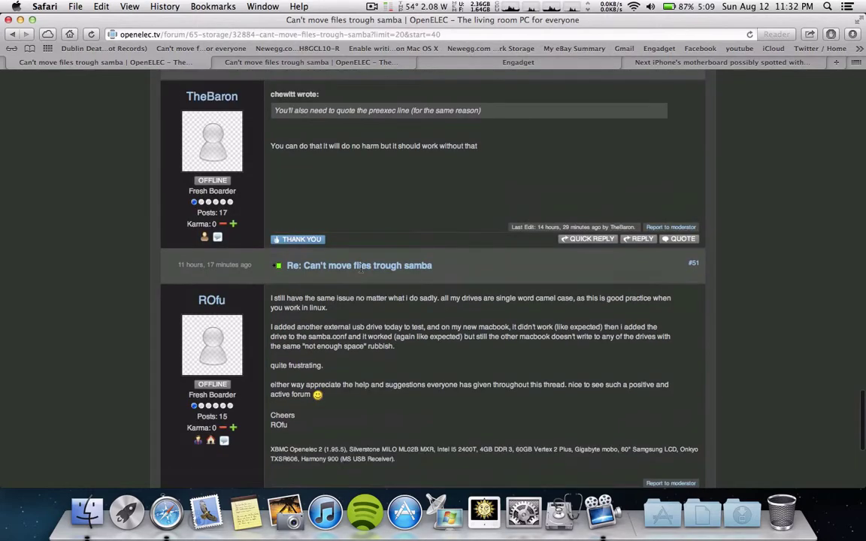
scroll(360, 271, down, 5)
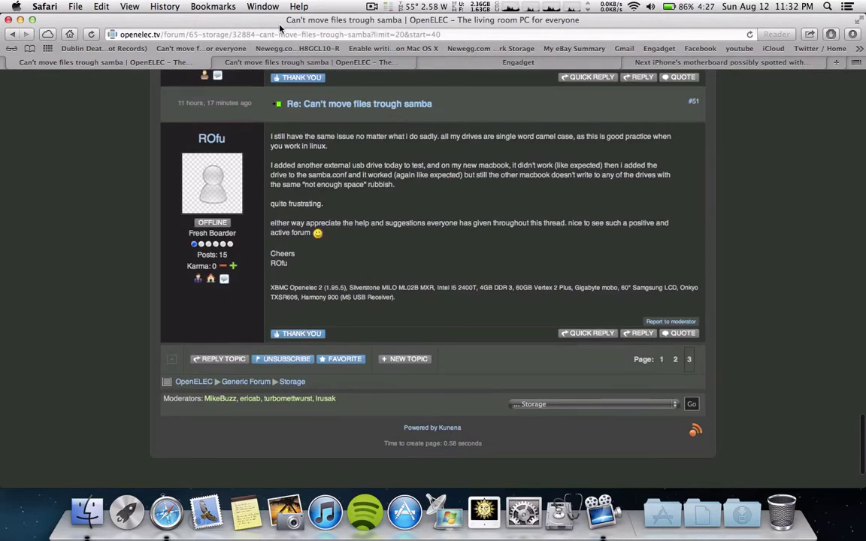
scroll(336, 183, up, 5)
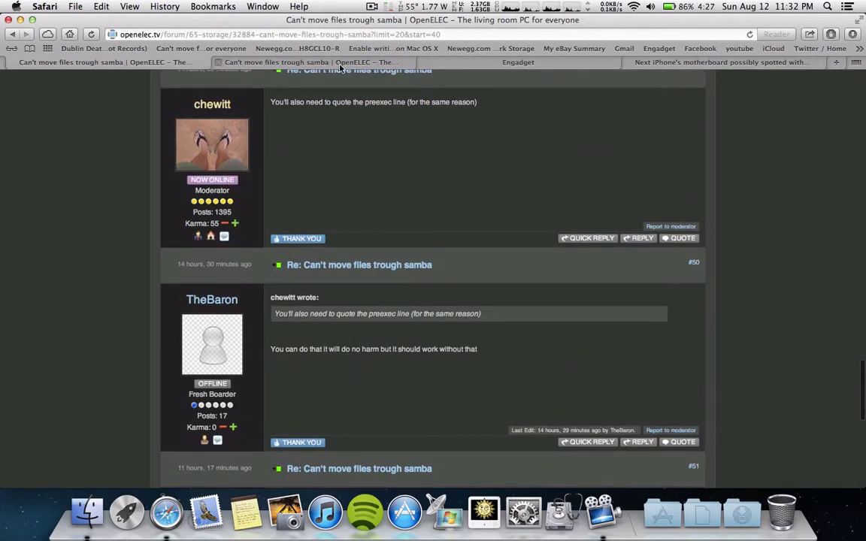
key(super+bracketleft)
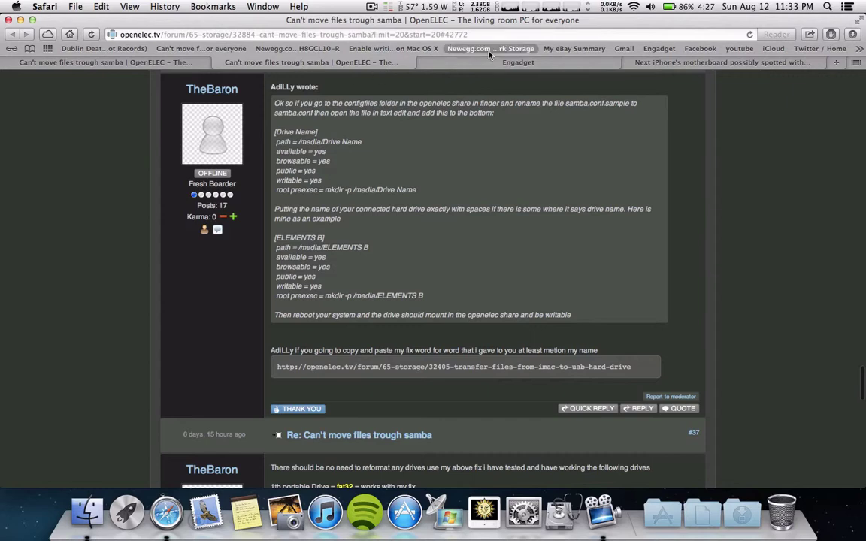
key(super+m)
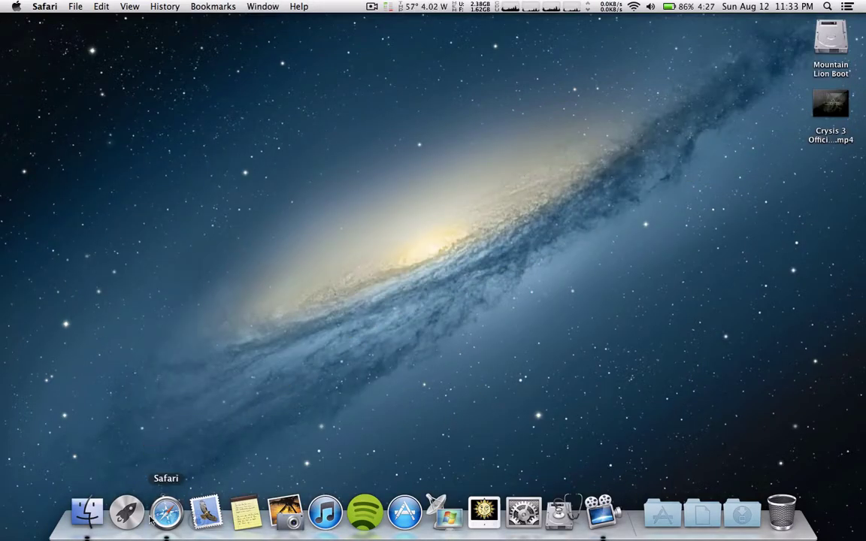
Open a Finder window on the OPENELEC share's folders and move it toward the upper left.
click(87, 515)
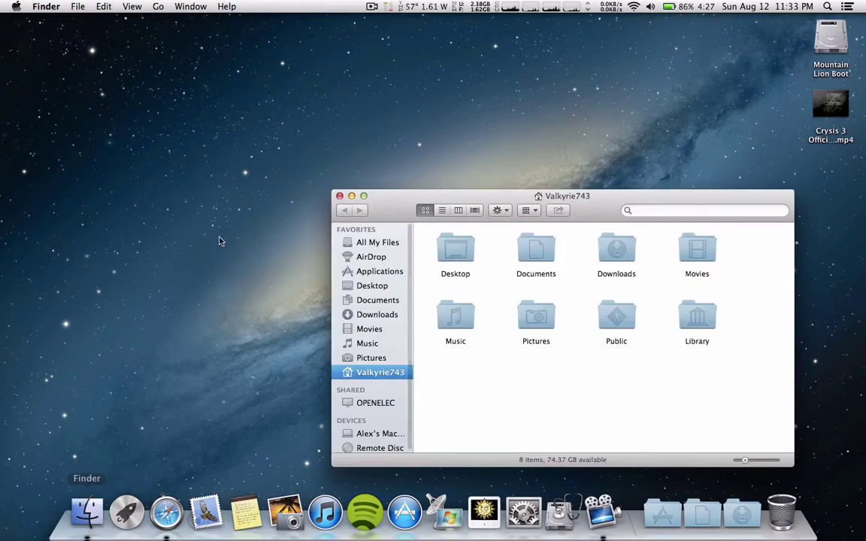
click(390, 404)
mouse_move(462, 194)
mouse_down()
mouse_move(402, 174)
mouse_move(269, 107)
mouse_up()
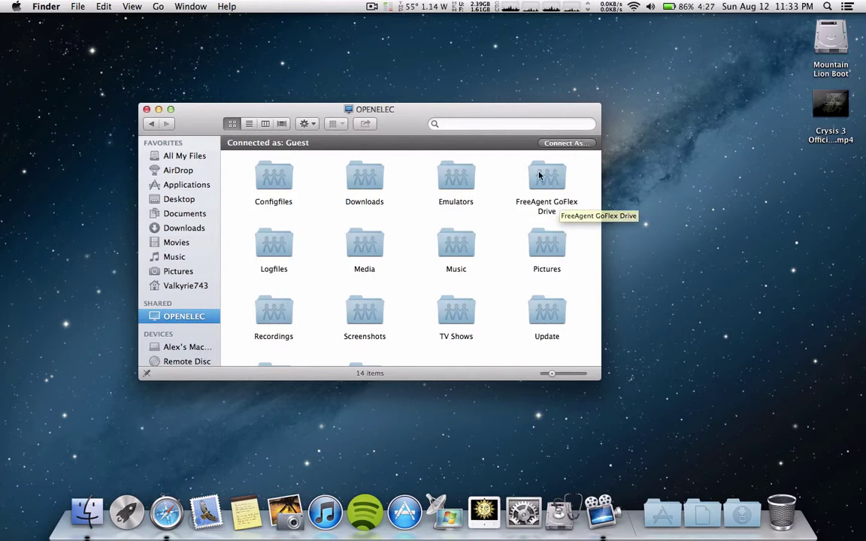
scroll(534, 180, down, 3)
scroll(526, 225, up, 3)
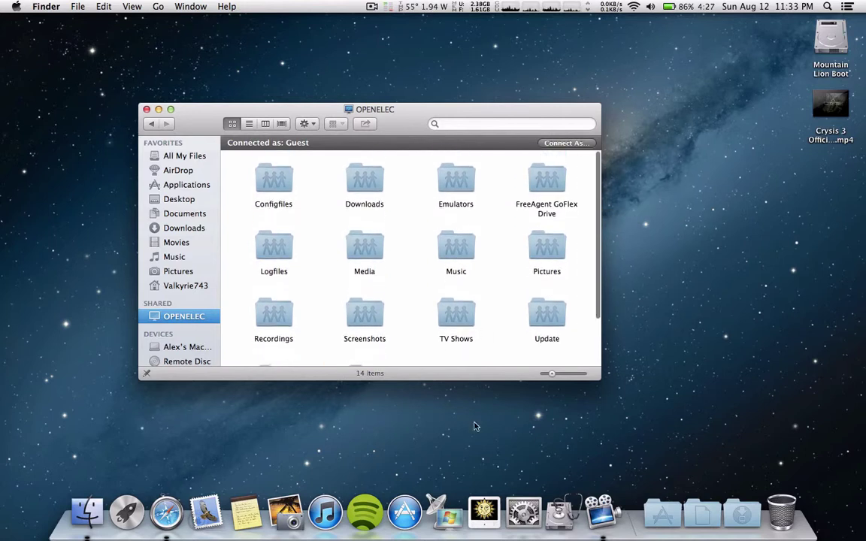
scroll(367, 241, down, 3)
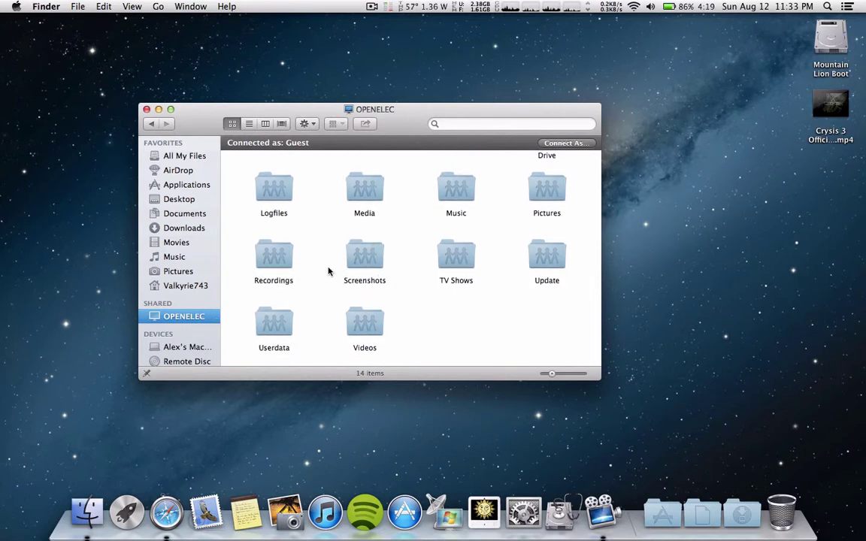
scroll(329, 225, up, 1)
scroll(353, 233, up, 2)
Drag the Crysis 3 video into Media > FreeAgent GoFlex Drive and dismiss the not-enough-space error.
double_click(359, 230)
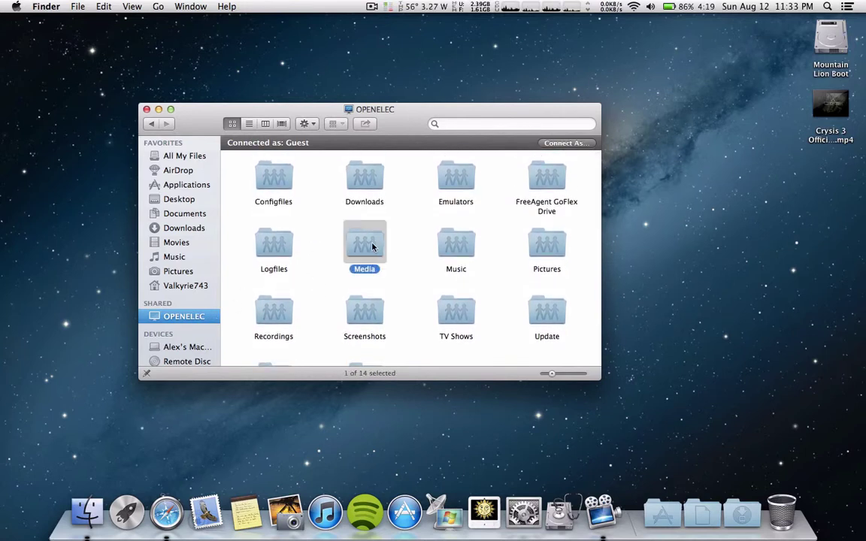
double_click(328, 162)
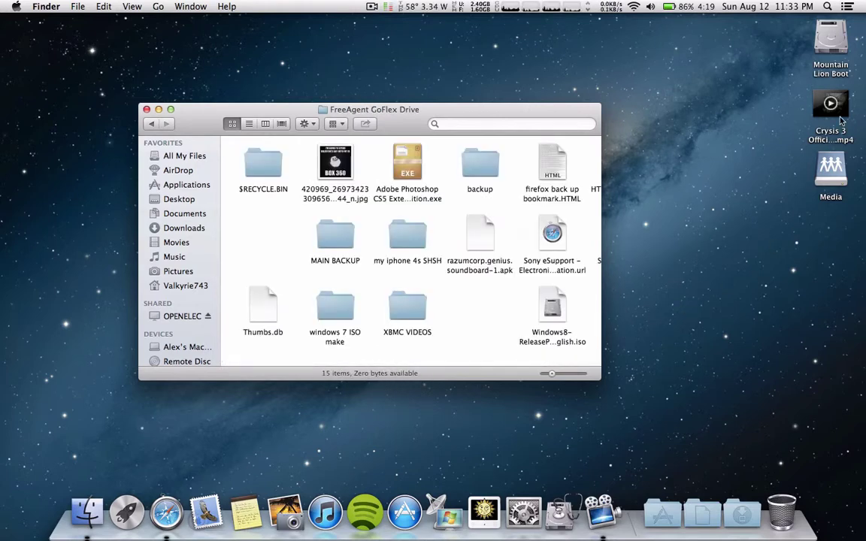
drag(831, 105, 579, 328)
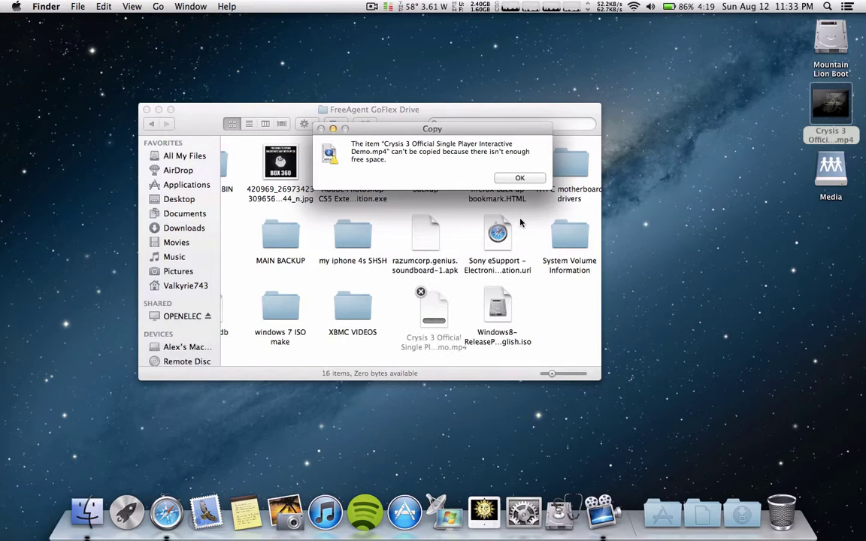
click(538, 182)
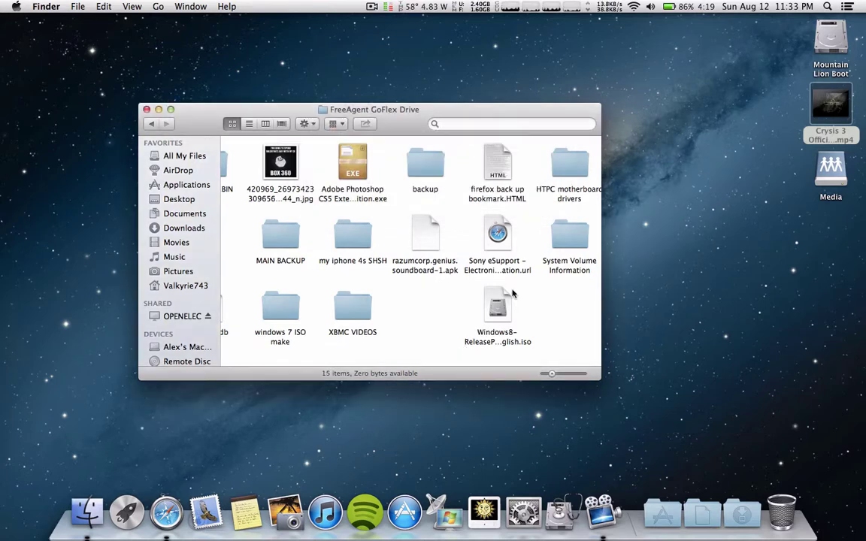
Go back to the OPENELEC listing, enter Configfiles, and open samba.conf with TextEdit.
click(151, 124)
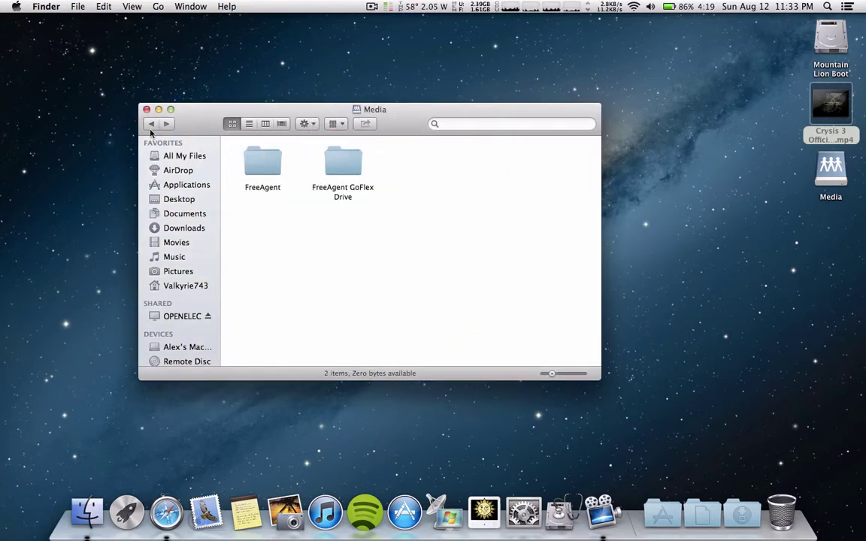
click(151, 124)
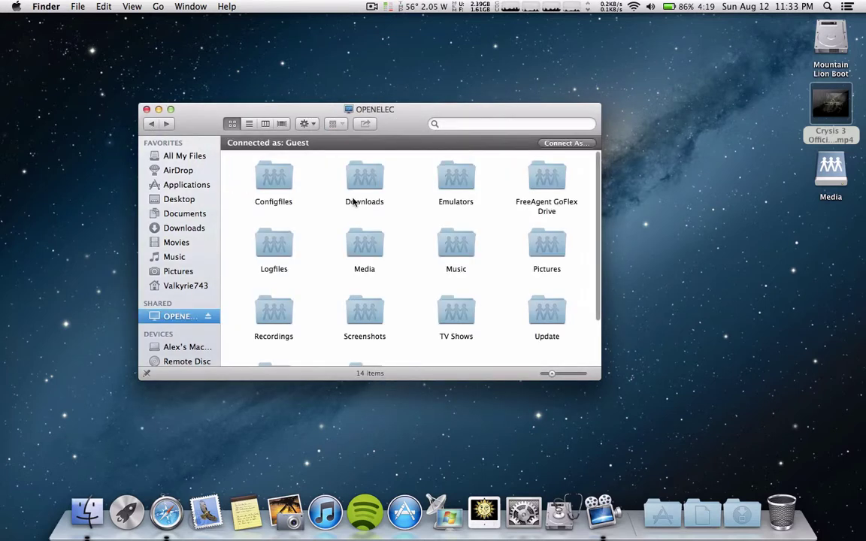
double_click(272, 197)
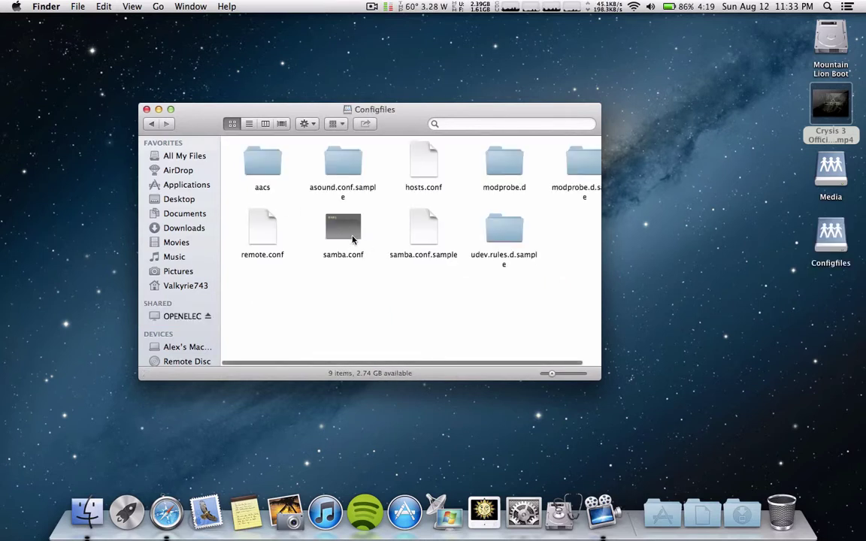
click(352, 239)
right_click(352, 238)
mouse_move(451, 254)
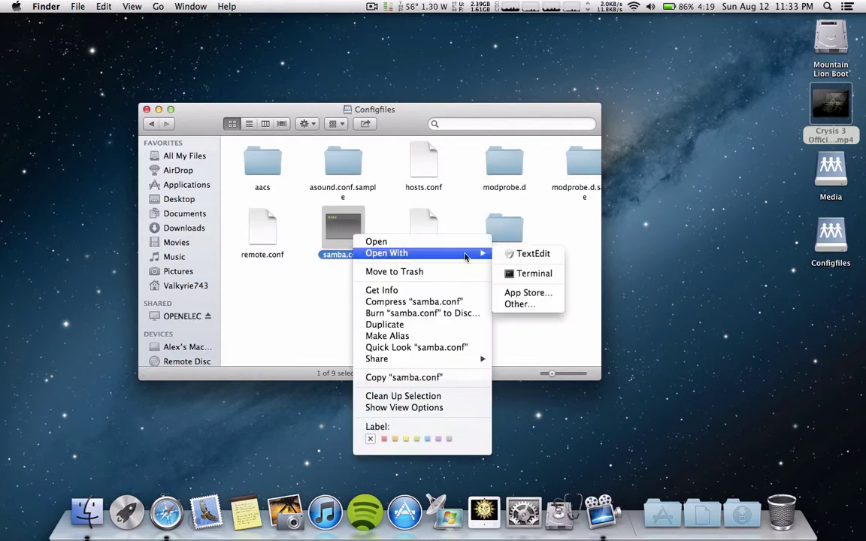
click(532, 254)
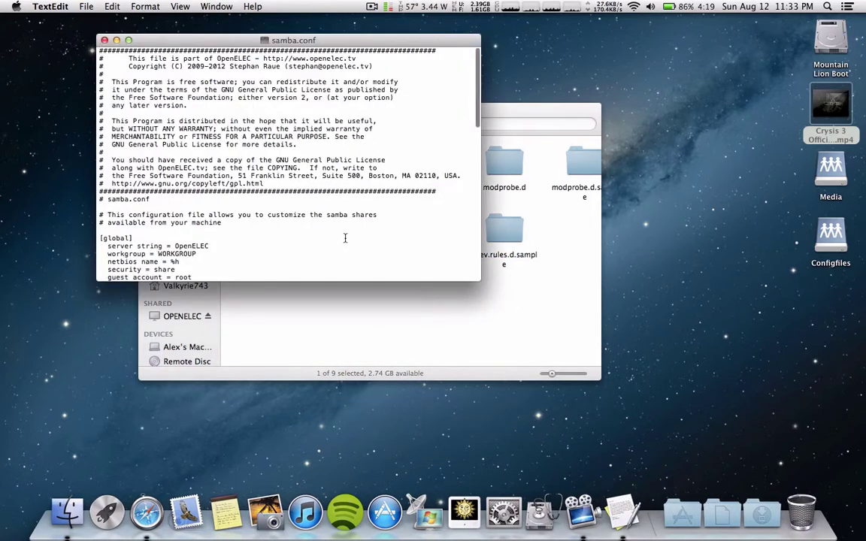
Scroll samba.conf down to the [FreeAgent GoFlex Drive] share entry in an enlarged window, then close it.
scroll(226, 226, up, 1)
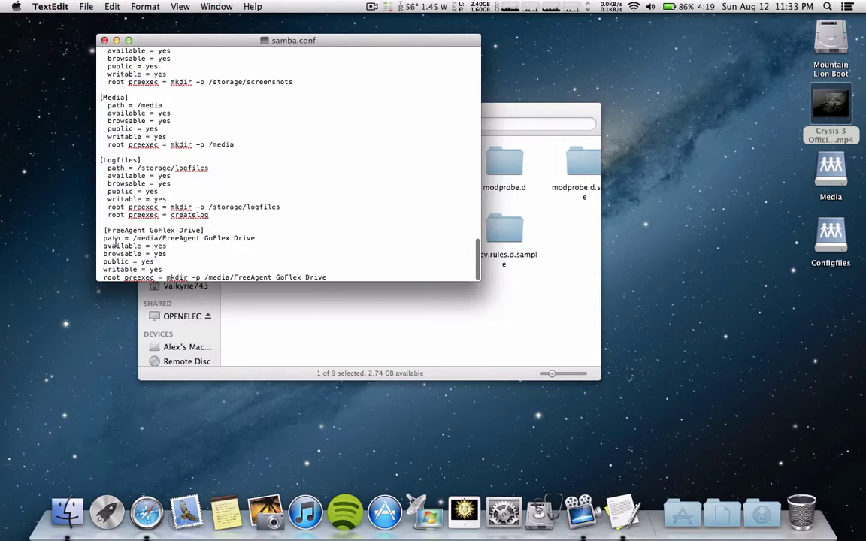
scroll(188, 264, down, 2)
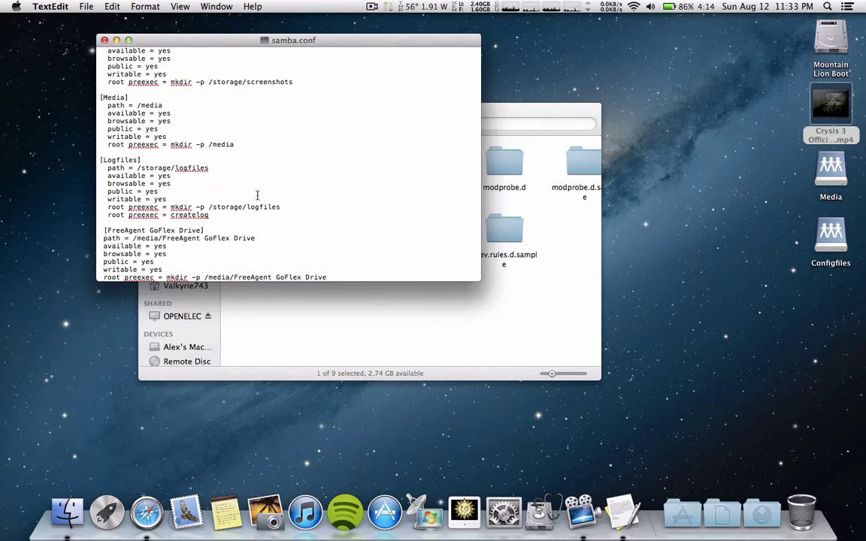
scroll(257, 193, up, 15)
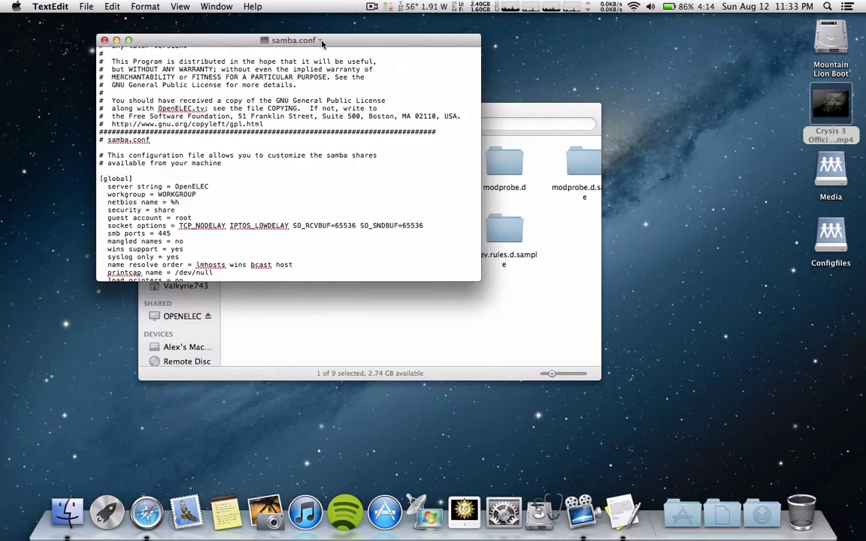
scroll(143, 56, up, 3)
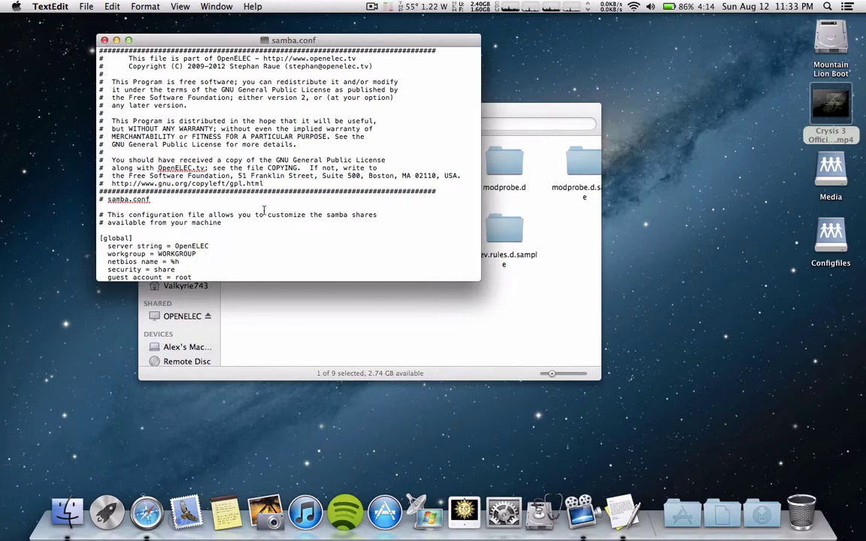
scroll(228, 72, down, 15)
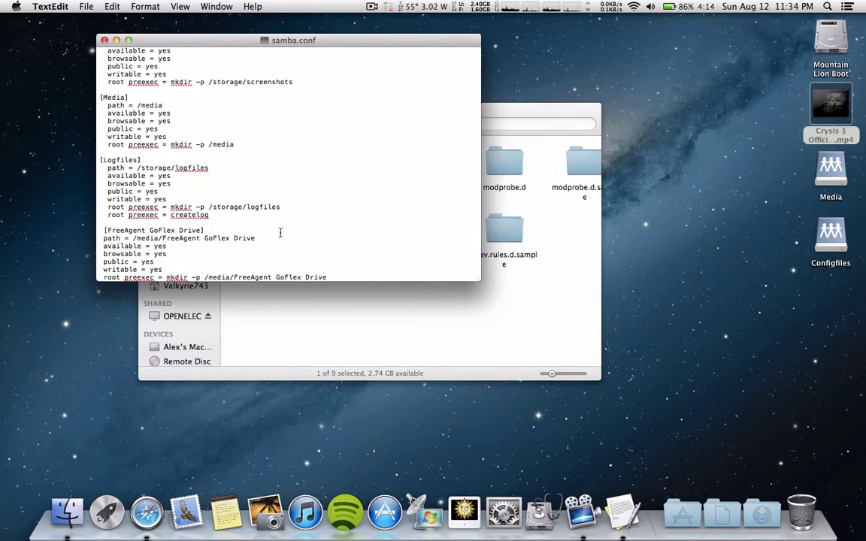
scroll(279, 233, down, 3)
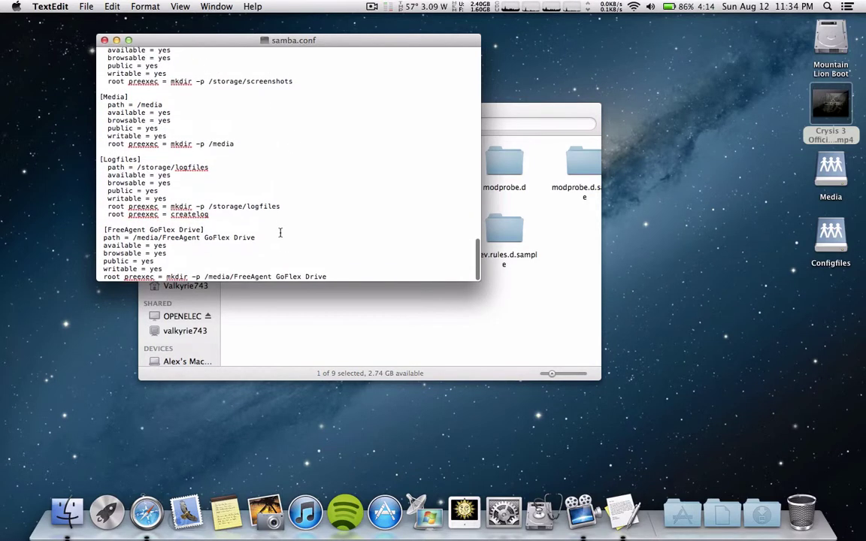
drag(479, 277, 518, 349)
scroll(254, 191, down, 1)
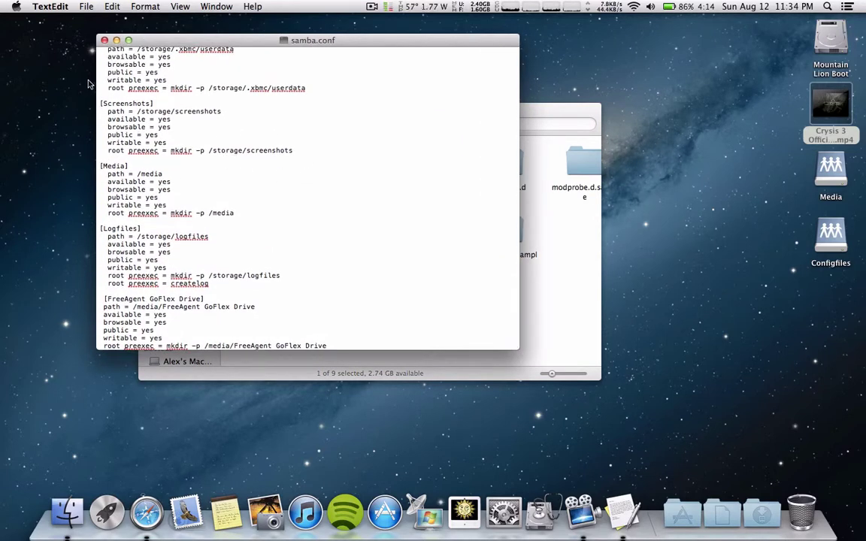
click(105, 40)
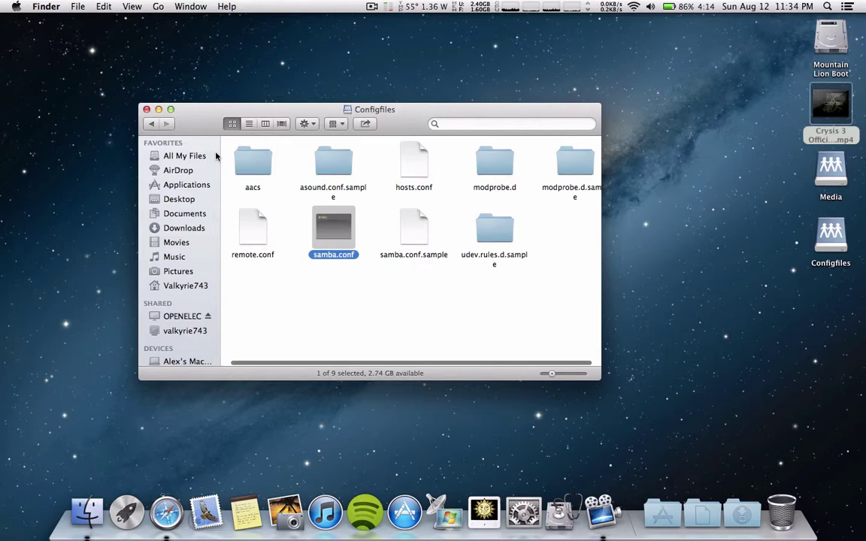
Copy the Crysis 3 video from the desktop onto the OPENELEC FreeAgent GoFlex Drive share.
click(151, 123)
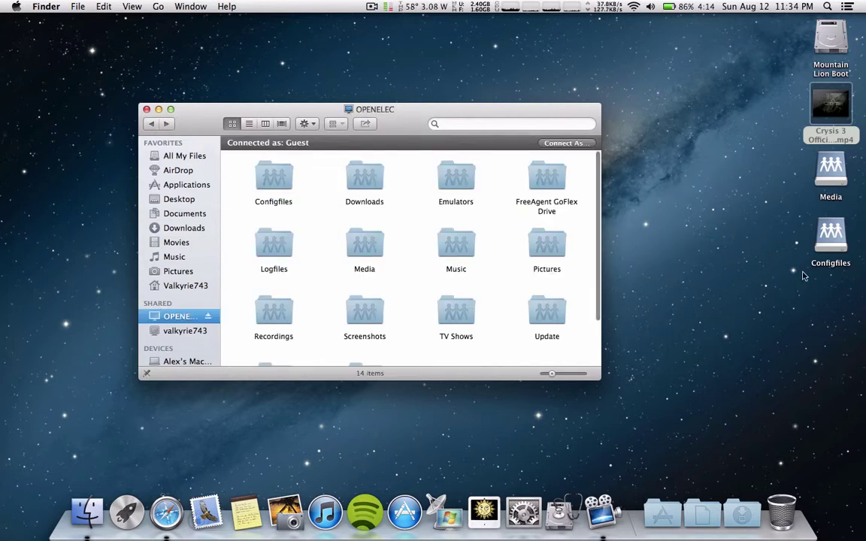
mouse_move(801, 147)
mouse_down()
mouse_move(842, 218)
mouse_move(856, 271)
mouse_up()
mouse_move(830, 240)
mouse_down()
mouse_move(831, 438)
mouse_move(782, 511)
mouse_up()
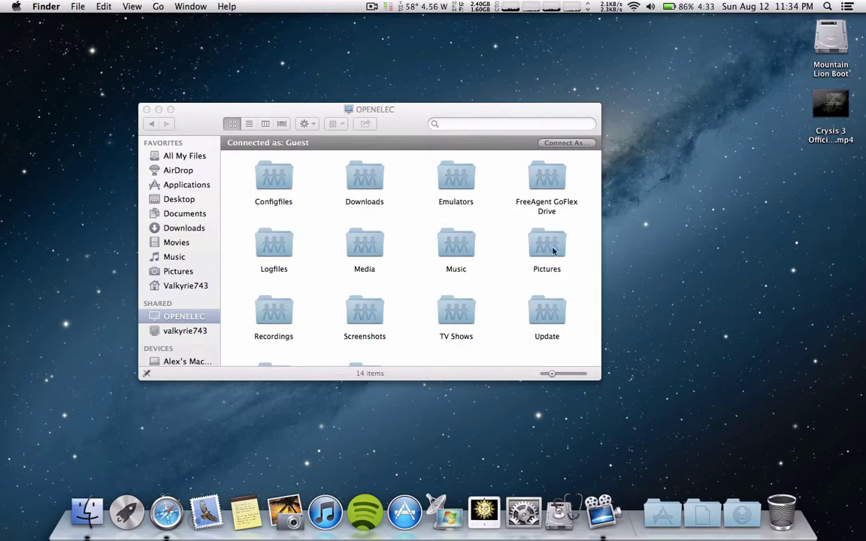
click(548, 246)
double_click(547, 177)
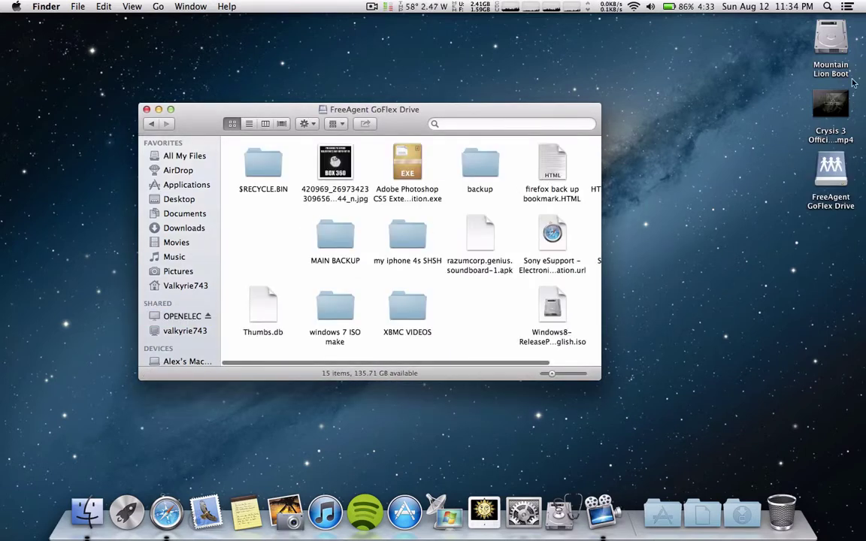
mouse_move(831, 105)
mouse_down()
mouse_move(615, 204)
mouse_move(321, 294)
mouse_move(434, 308)
mouse_up()
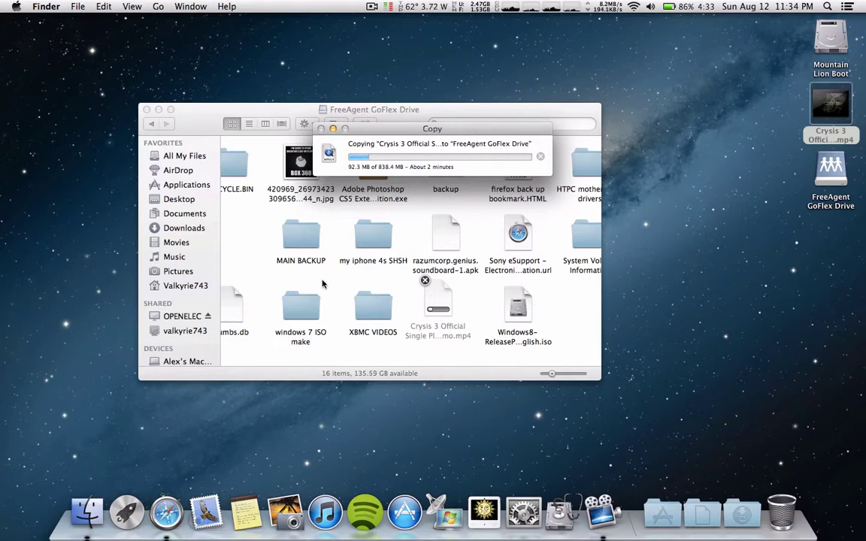
Create a new untitled folder on the FreeAgent GoFlex Drive with File > New Folder.
click(86, 511)
click(43, 4)
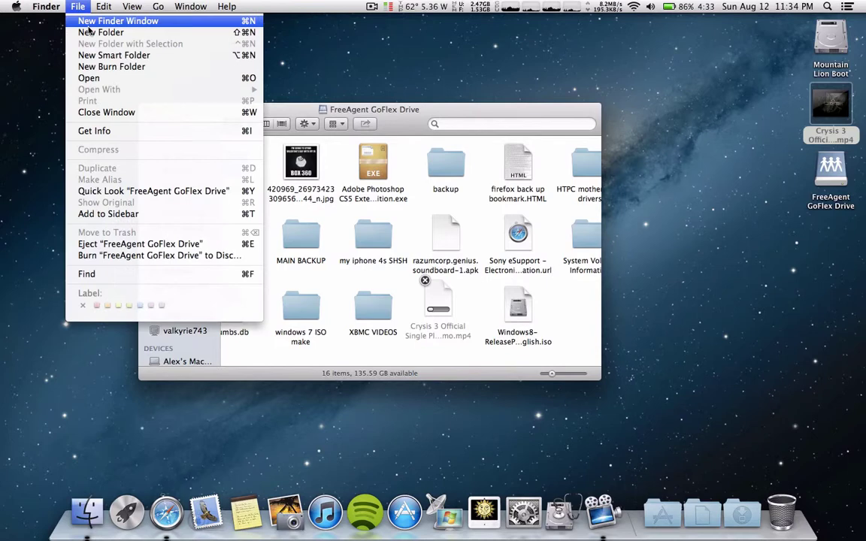
click(256, 148)
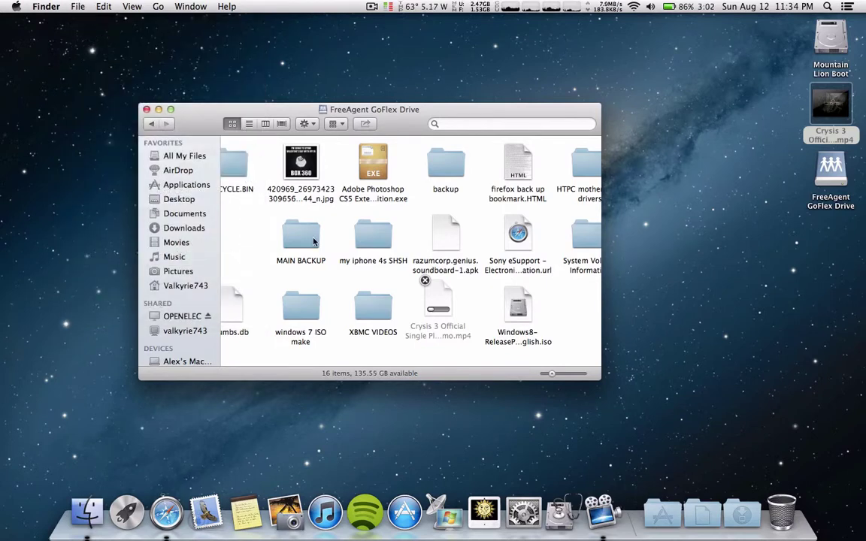
click(84, 6)
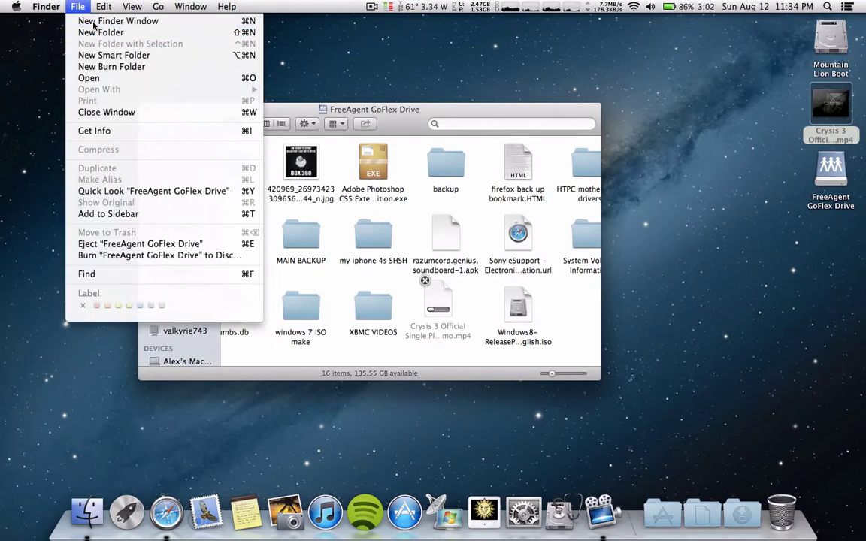
click(87, 32)
Open samba.conf from OPENELEC > Configfiles in the home-folder window, then return to the Safari forum thread.
click(430, 418)
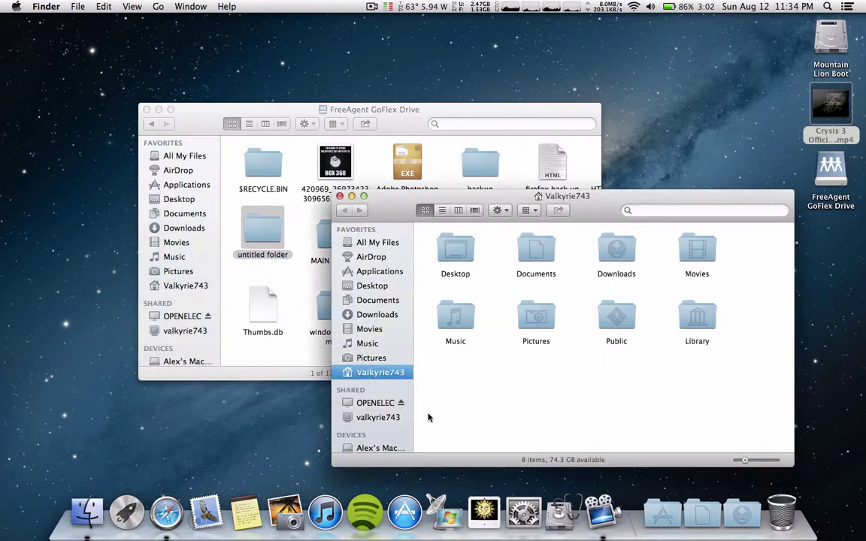
click(386, 408)
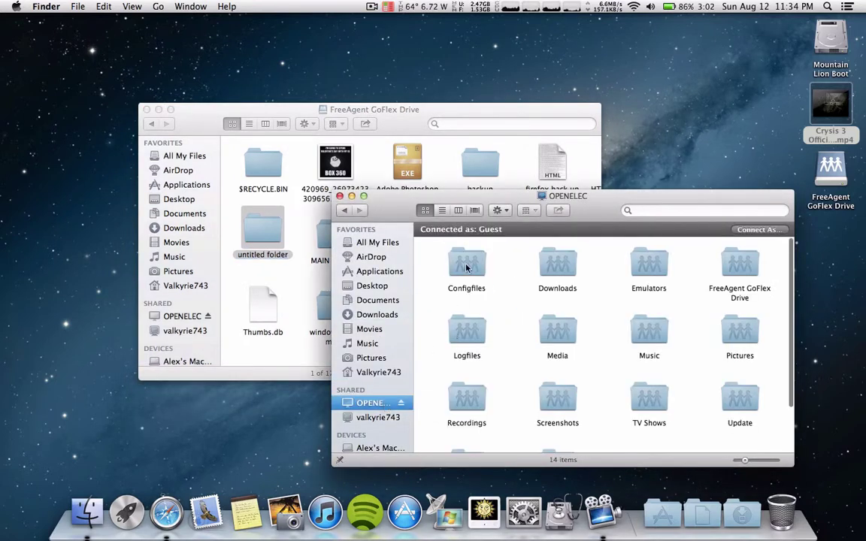
double_click(465, 264)
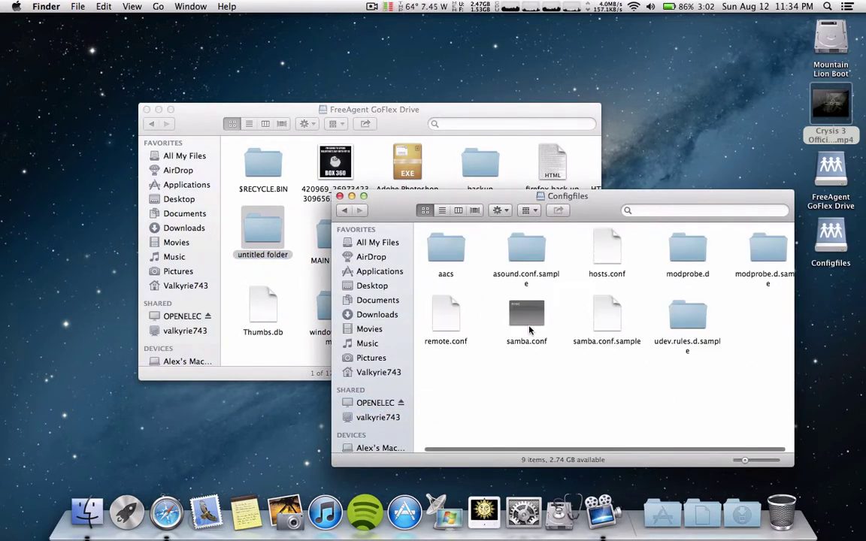
double_click(529, 320)
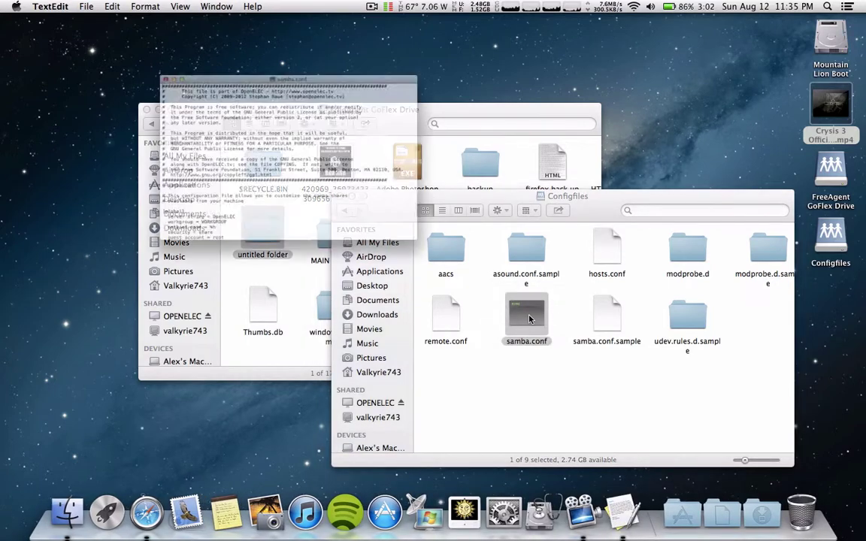
scroll(305, 226, down, 15)
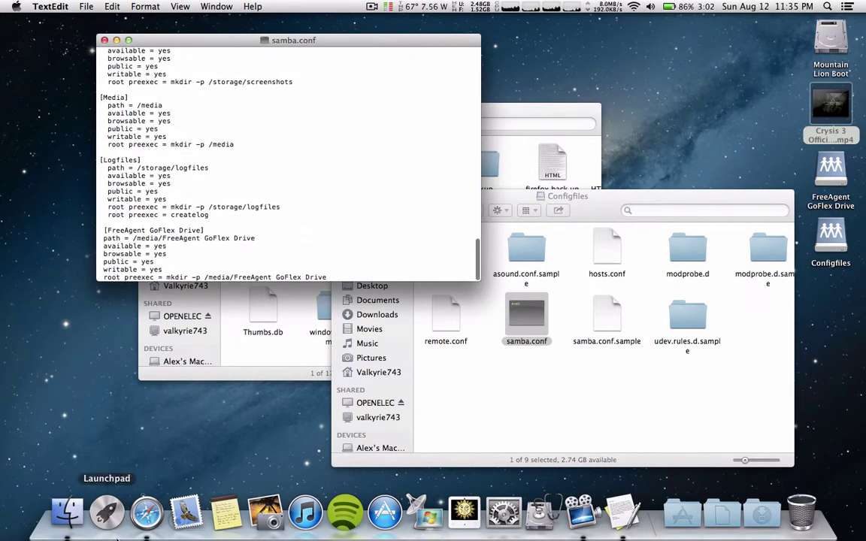
click(135, 514)
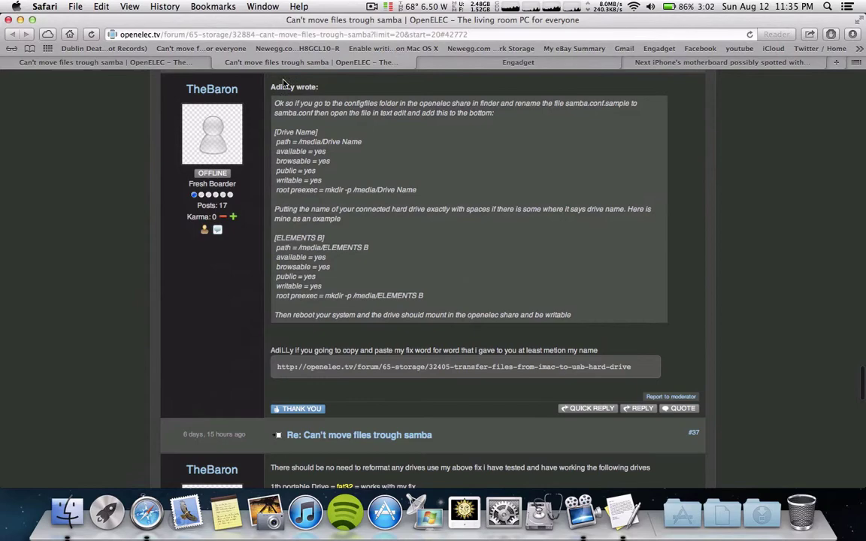
Switch to the other thread page and jump to the quoted post with the samba fix.
click(155, 64)
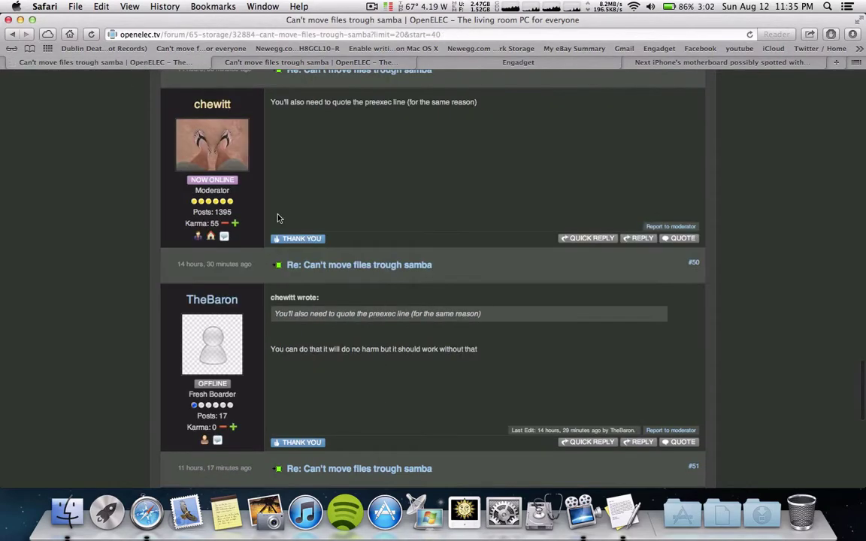
scroll(276, 218, down, 10)
scroll(276, 218, up, 5)
scroll(274, 215, up, 15)
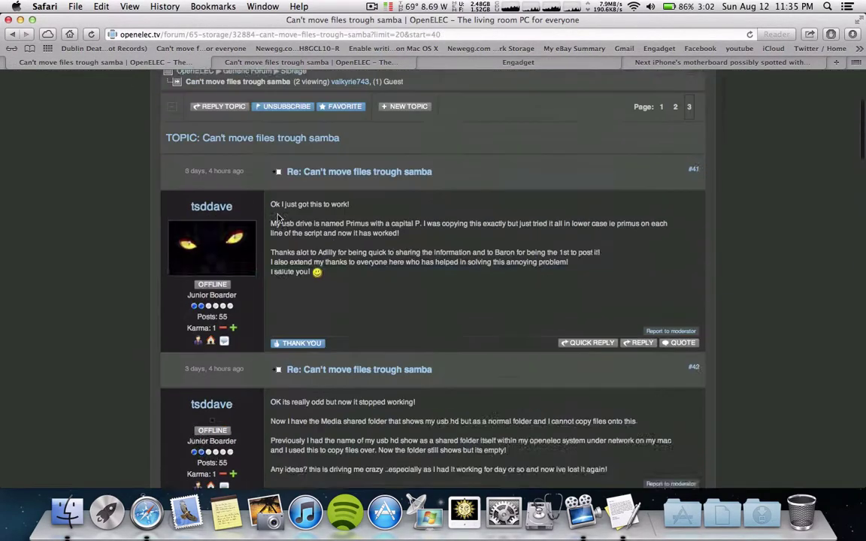
scroll(276, 216, down, 3)
scroll(277, 215, down, 20)
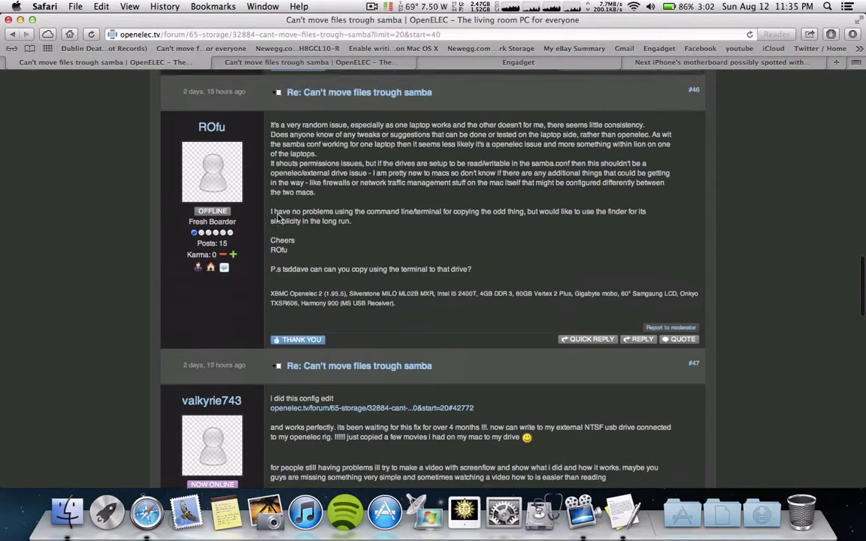
scroll(278, 218, up, 15)
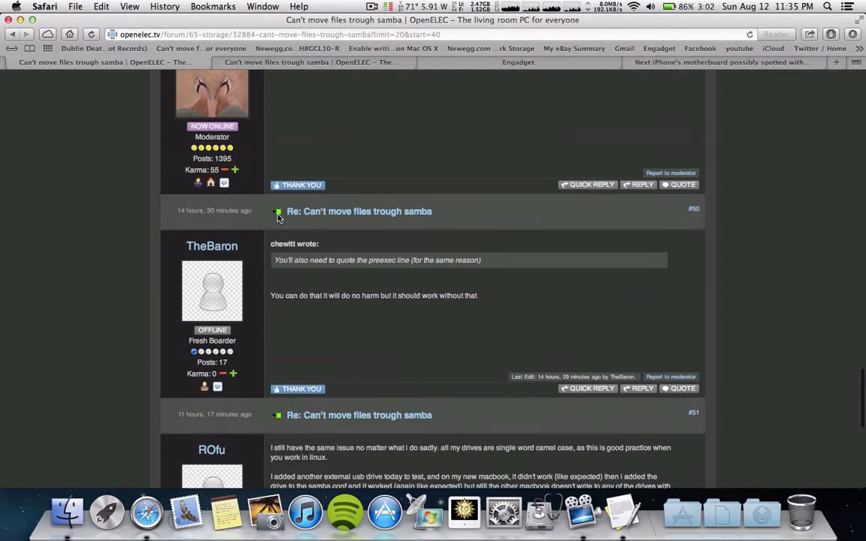
scroll(263, 221, up, 5)
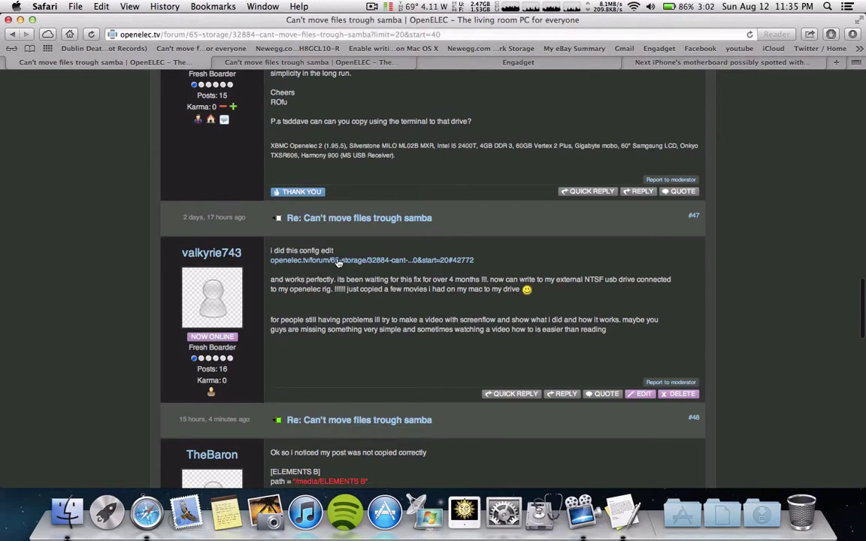
scroll(364, 295, down, 3)
click(316, 139)
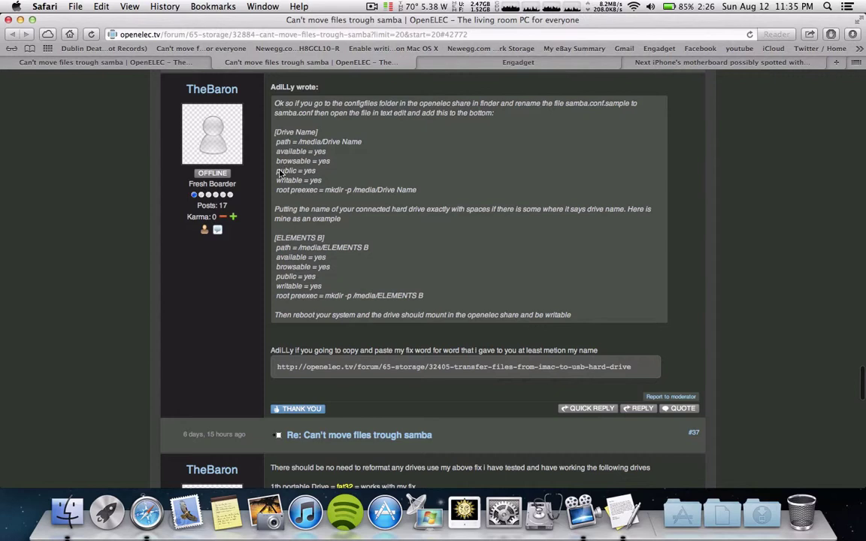
Select the [Drive Name] share block and example name ELEMENTS B, then bring samba.conf forward.
drag(274, 131, 398, 201)
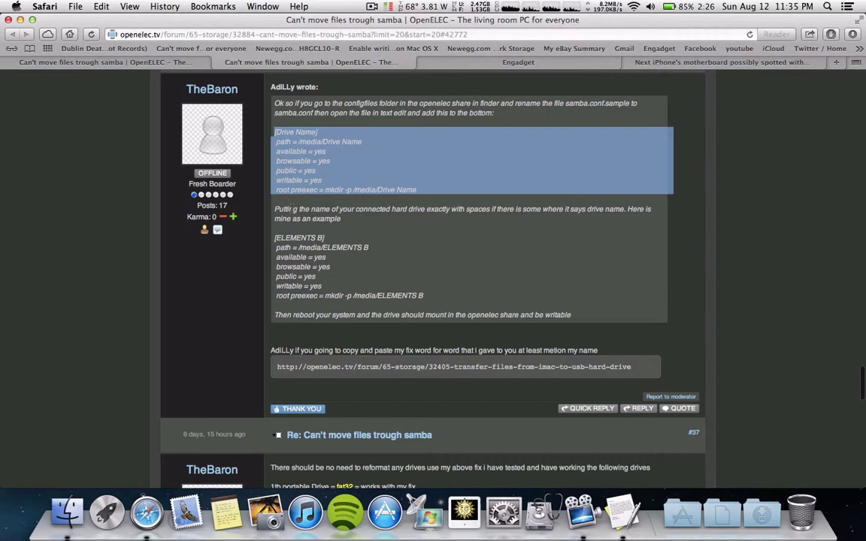
click(276, 238)
double_click(279, 238)
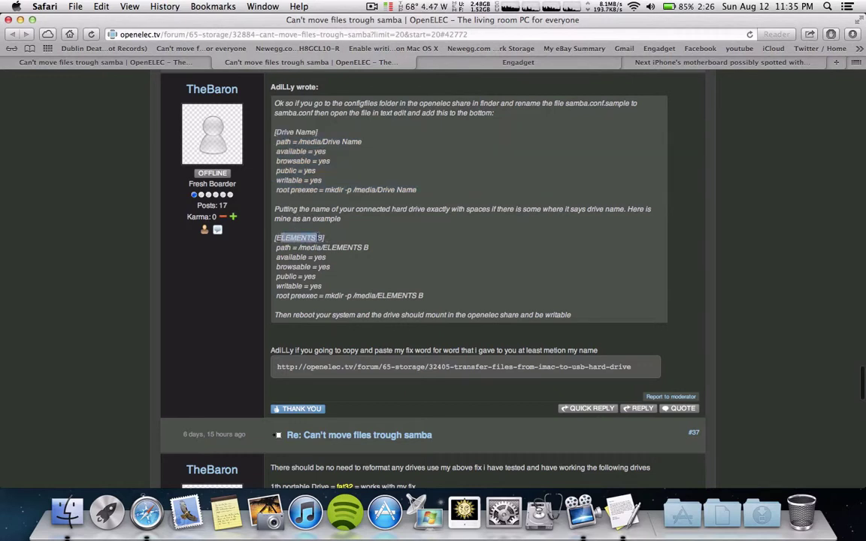
click(279, 238)
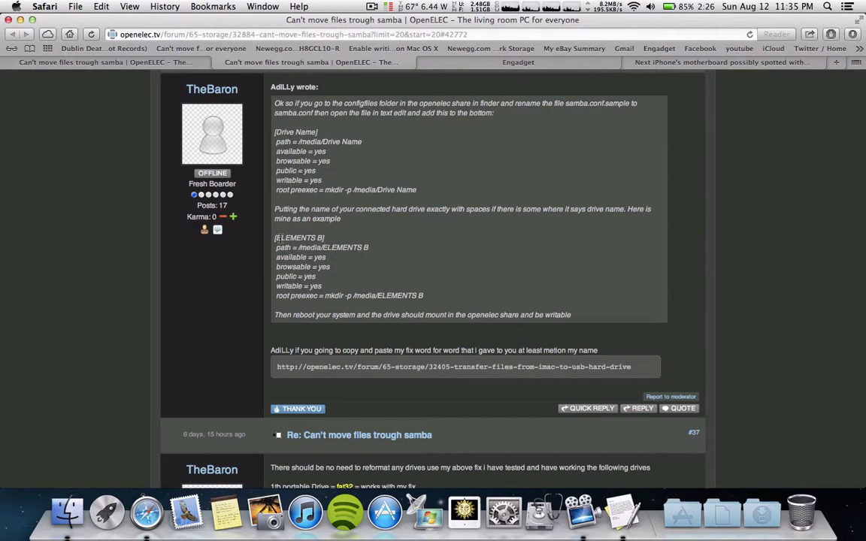
drag(278, 238, 326, 238)
click(327, 238)
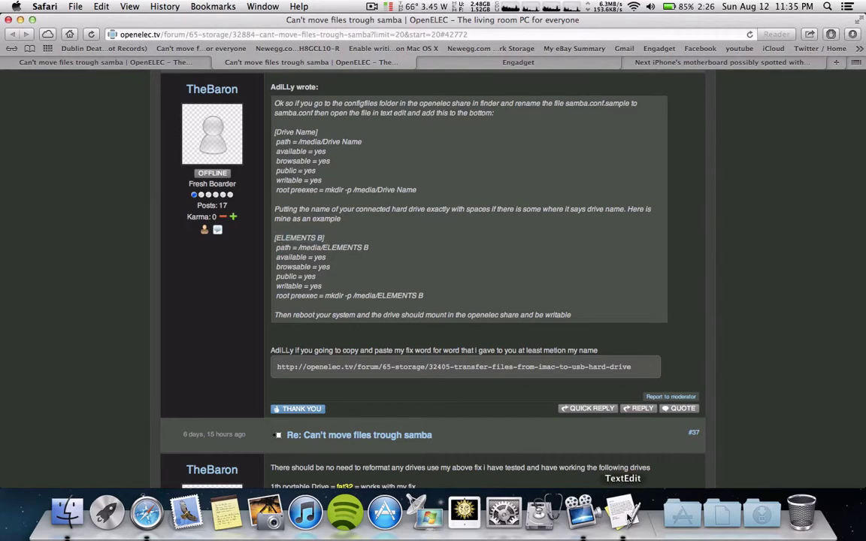
click(629, 518)
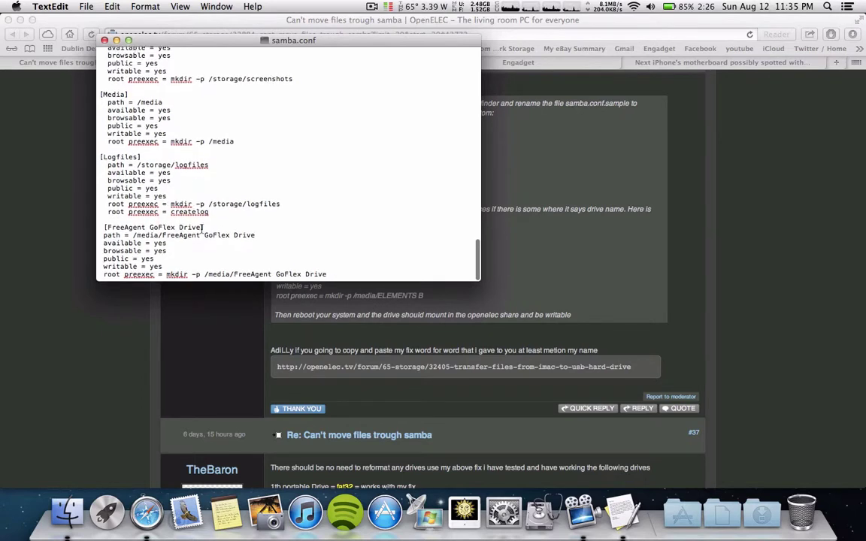
Read forum post #48 on quoting drive names, review samba.conf again, then quit TextEdit.
click(166, 21)
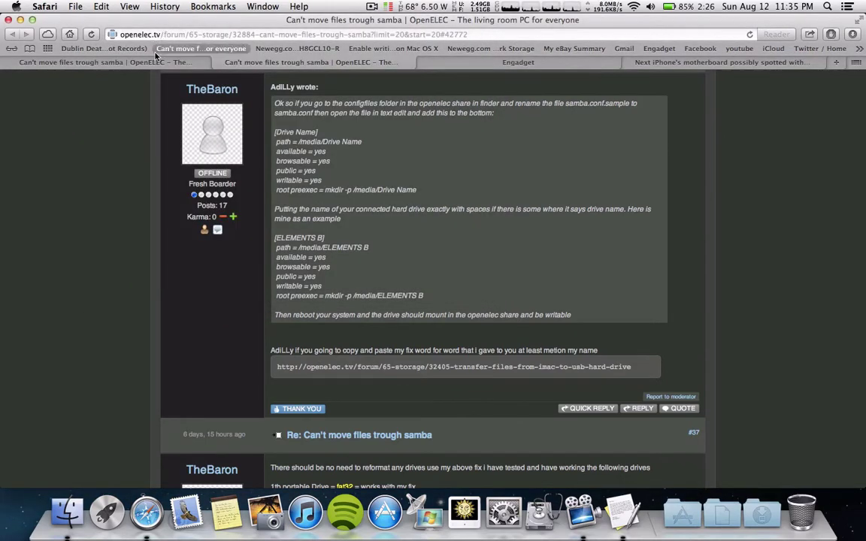
scroll(350, 256, down, 10)
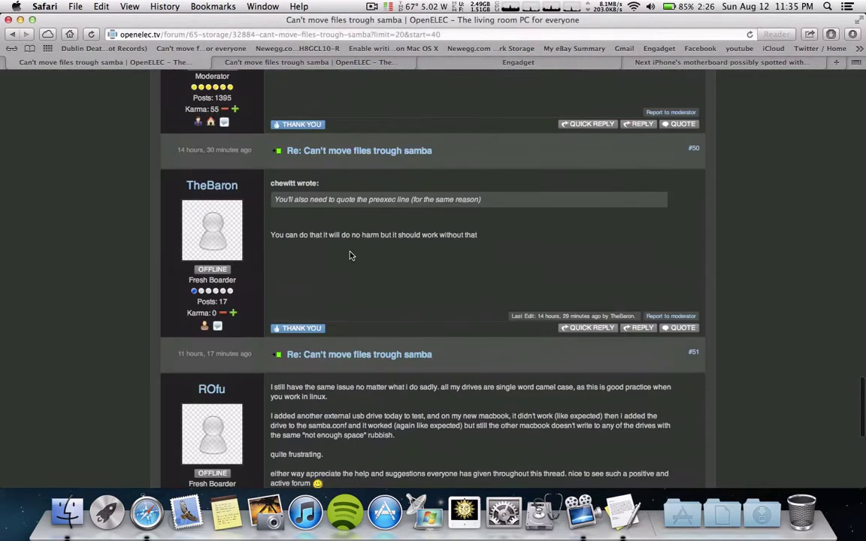
scroll(350, 256, up, 3)
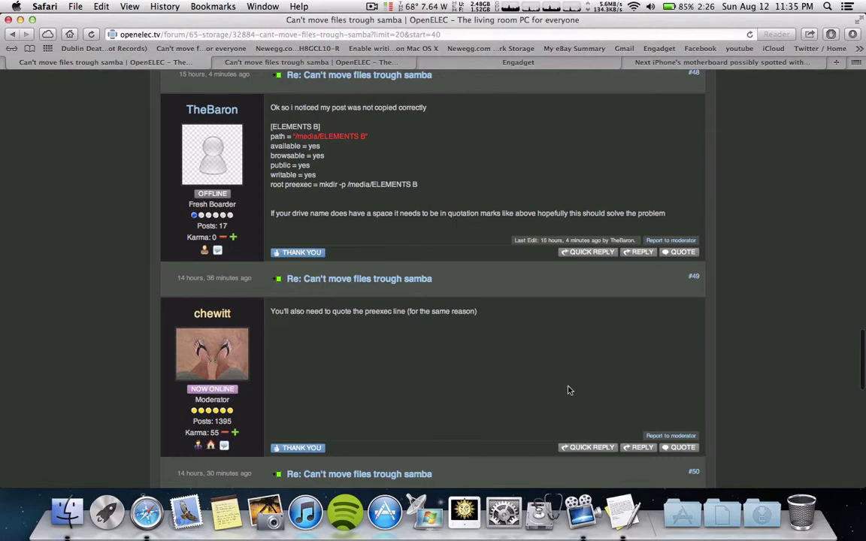
click(621, 511)
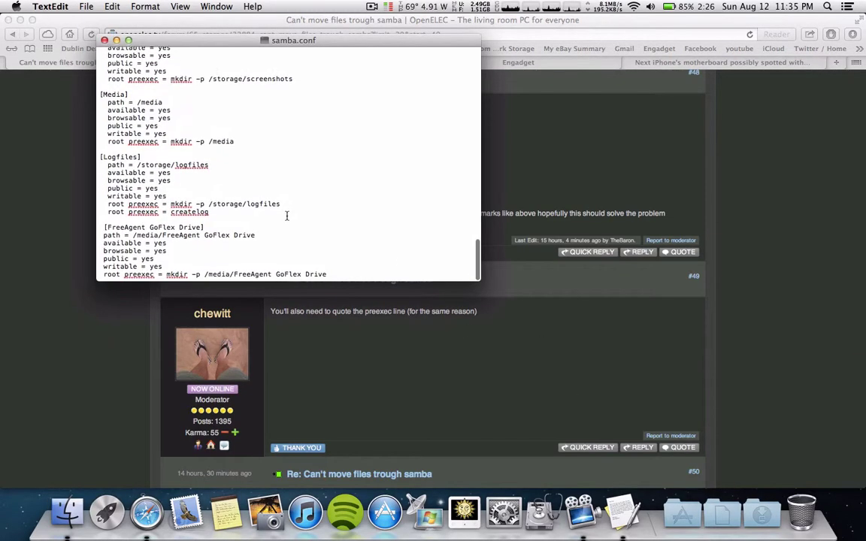
scroll(287, 216, up, 5)
scroll(287, 216, down, 5)
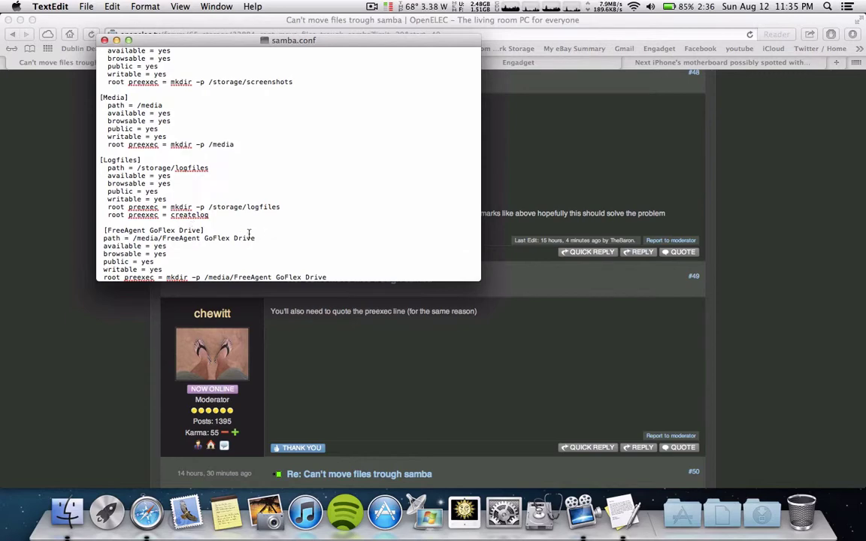
scroll(256, 239, down, 2)
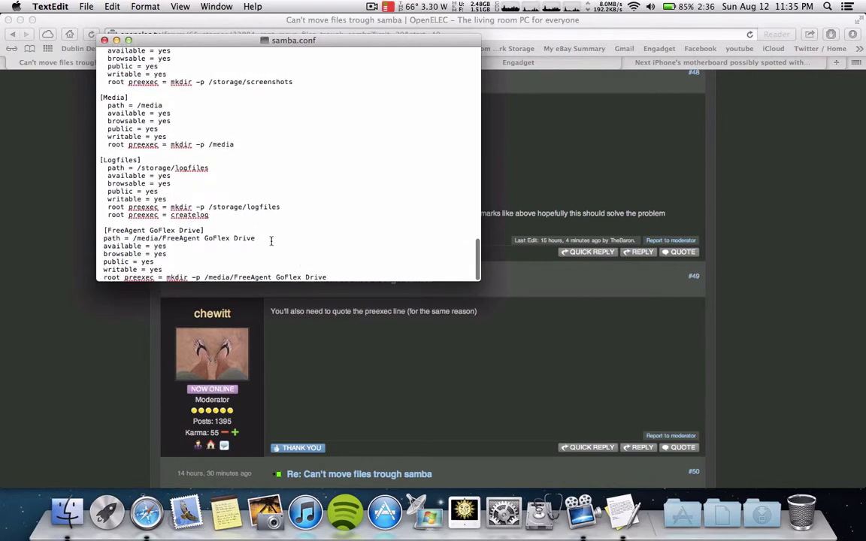
scroll(289, 260, down, 2)
key(super+q)
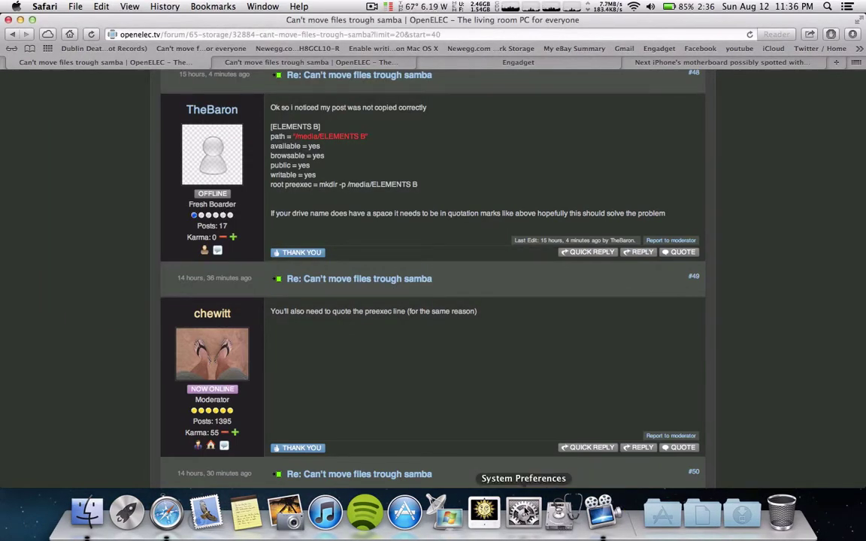
Minimize Safari, close the Configfiles window, and bring the Crysis 3 copy progress window forward via Mission Control.
key(super+m)
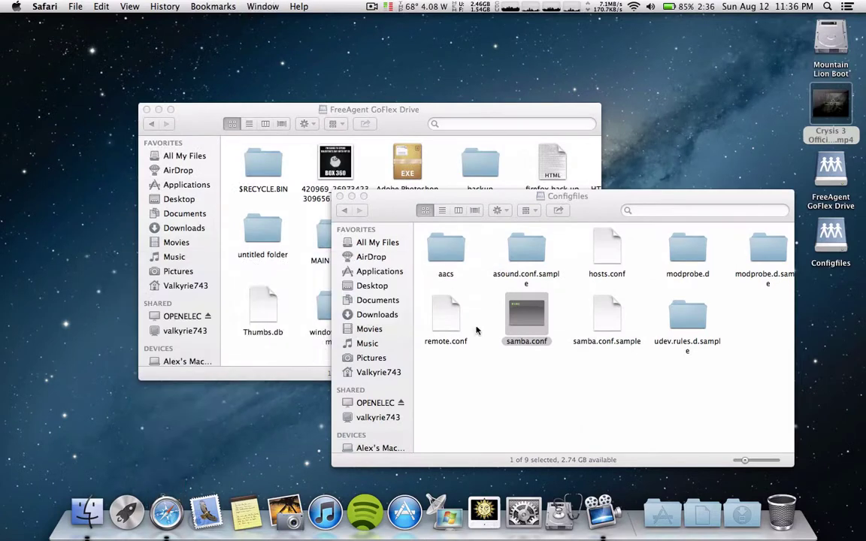
click(502, 384)
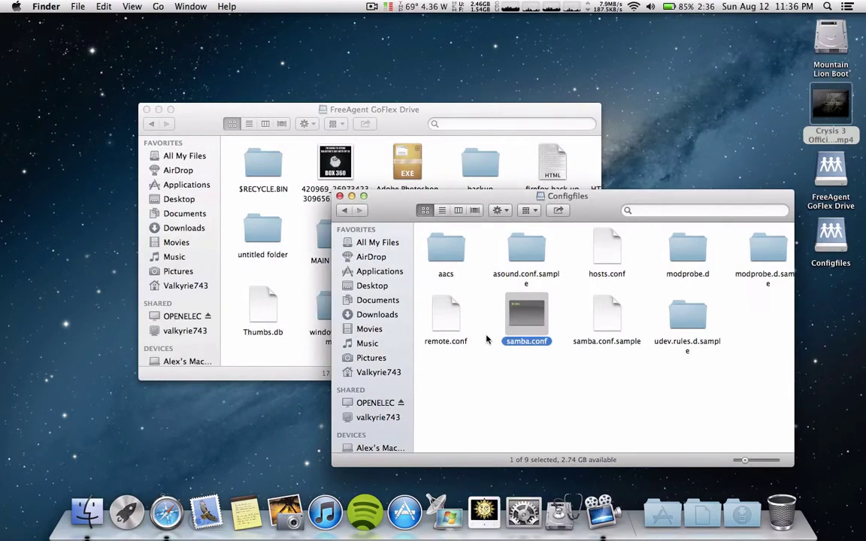
key(super+w)
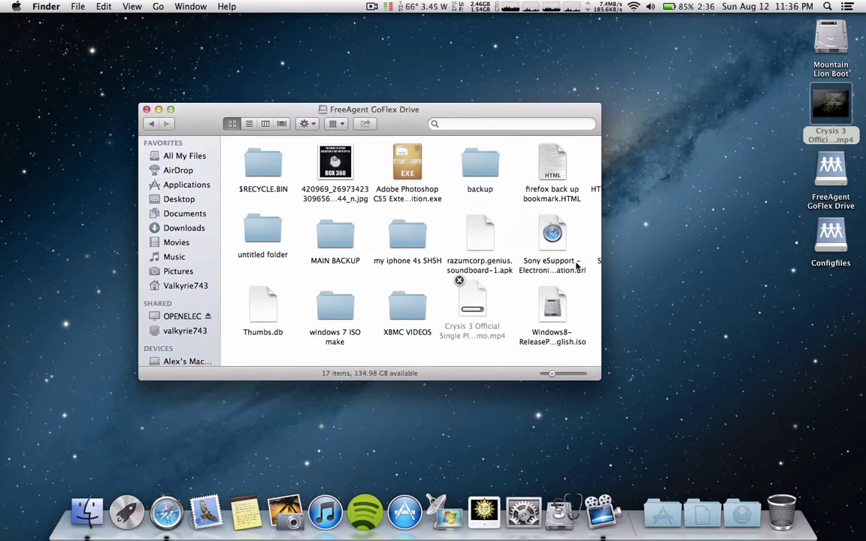
key(ctrl+Up)
click(530, 327)
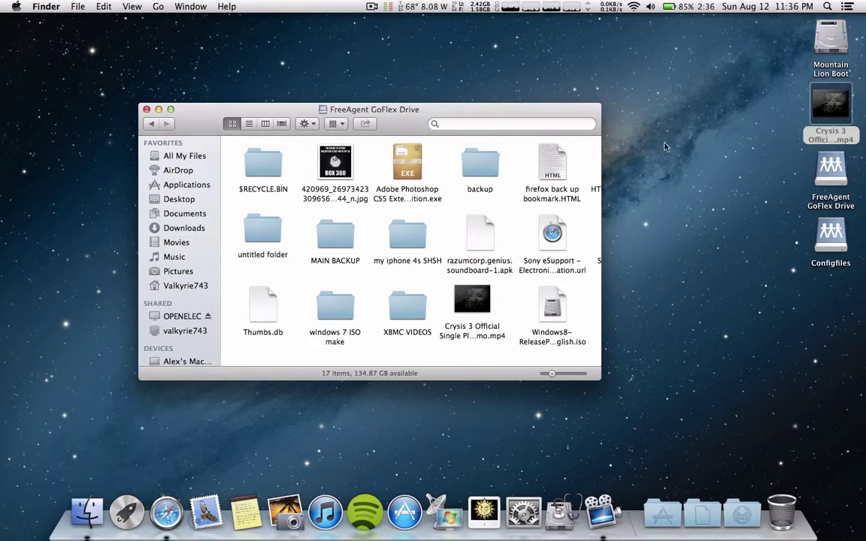
Play the copied Crysis 3 video in QuickTime, skip ahead to about 4:43, then quit it.
double_click(472, 301)
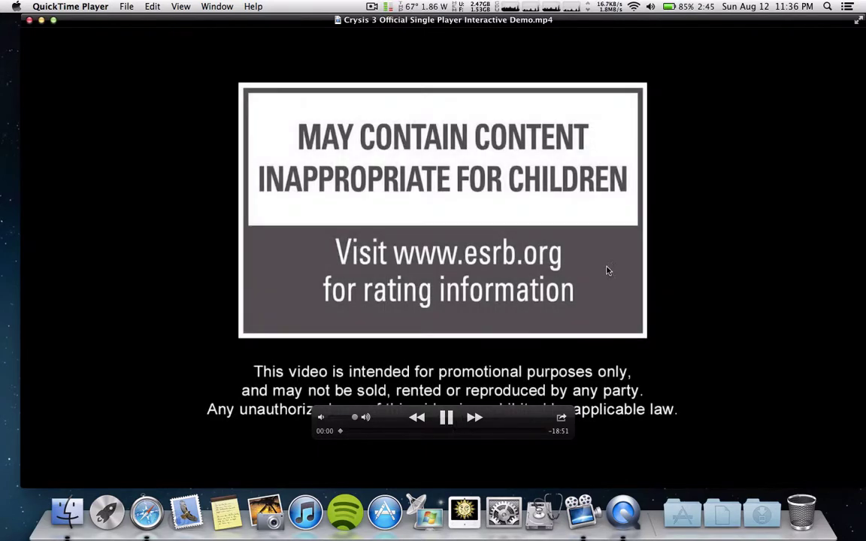
mouse_move(353, 433)
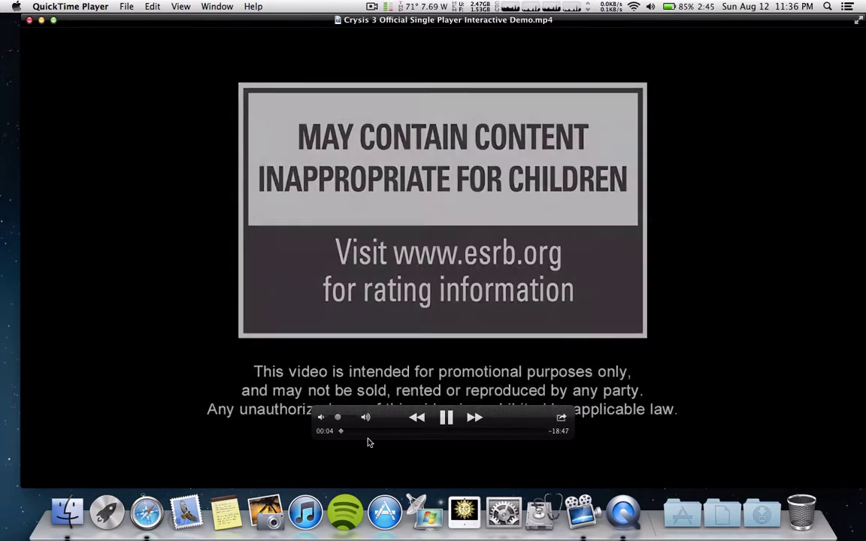
click(391, 433)
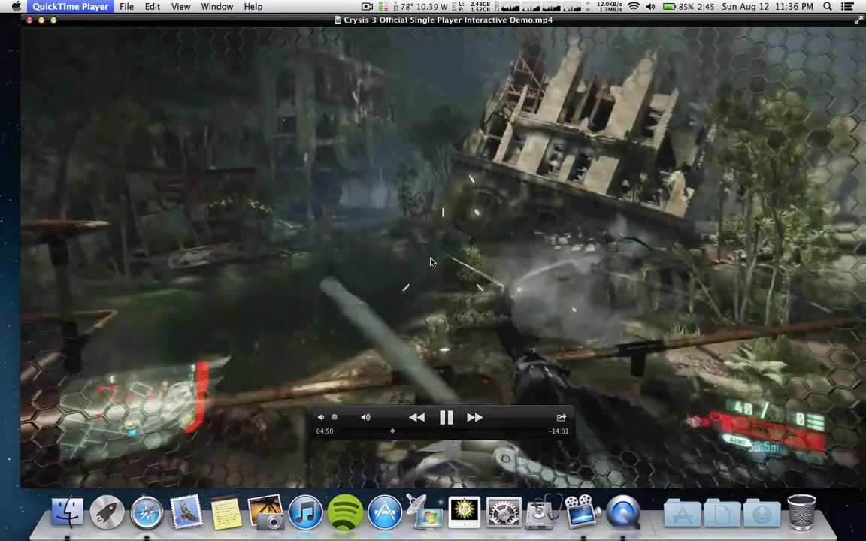
key(super+q)
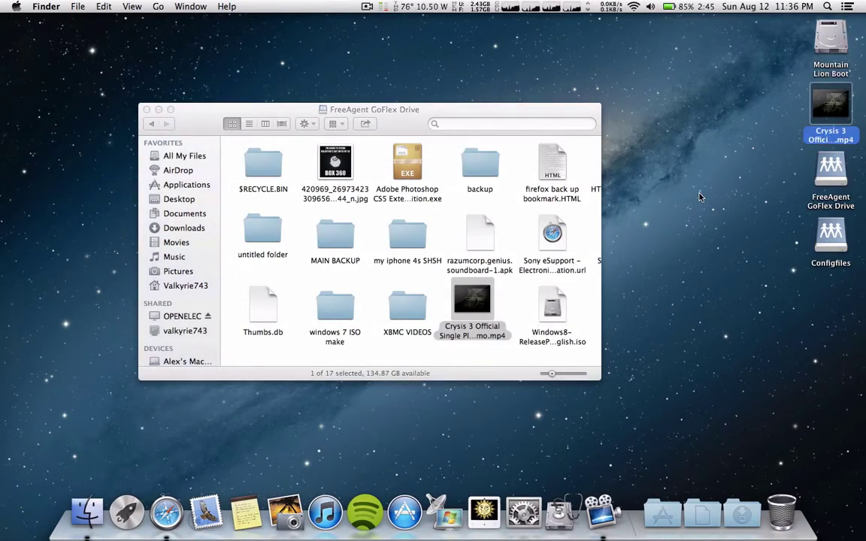
click(273, 284)
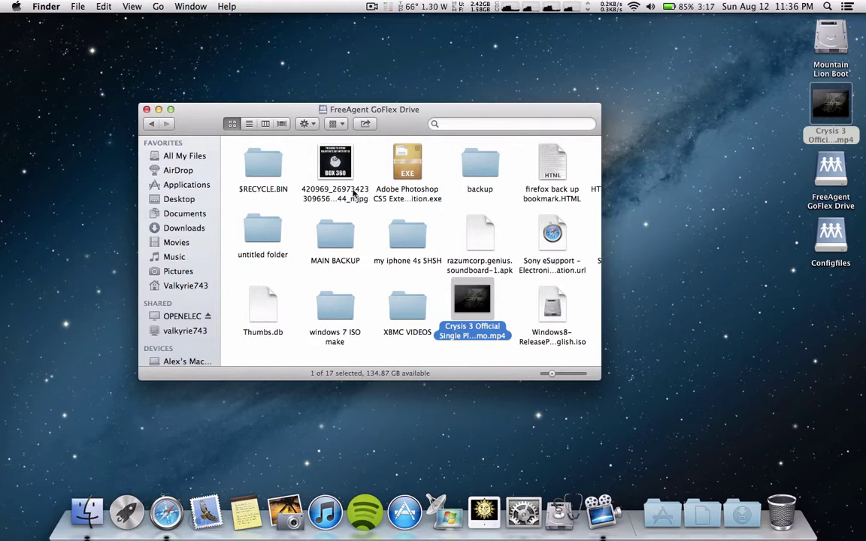
Browse OPENELEC's shares and open the FreeAgent GoFlex Drive folder inside Media.
click(195, 316)
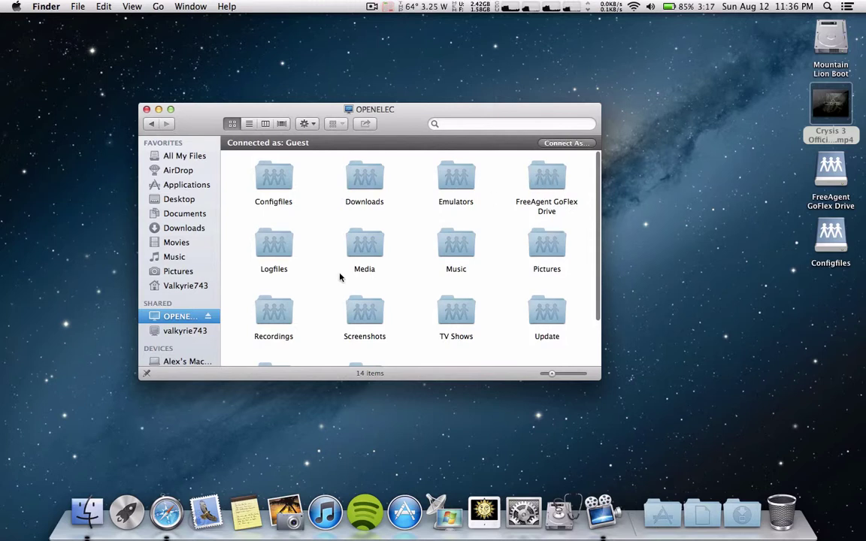
double_click(362, 247)
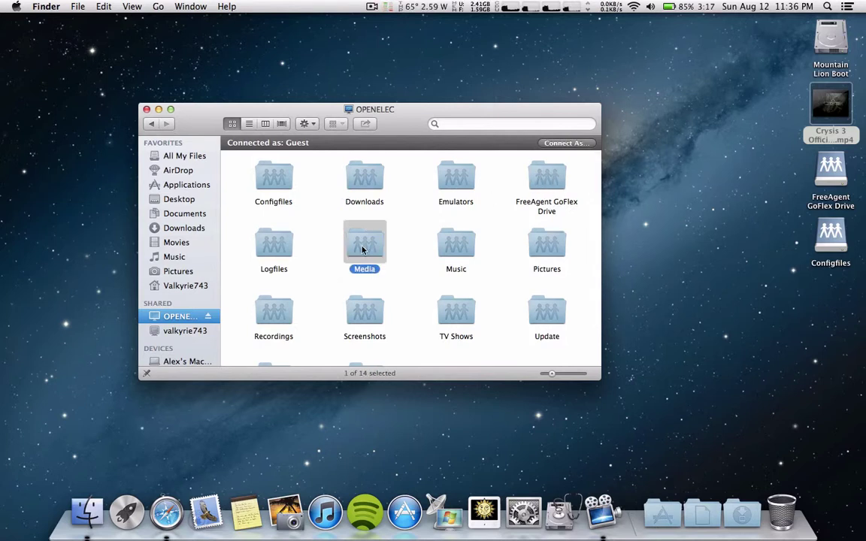
double_click(348, 160)
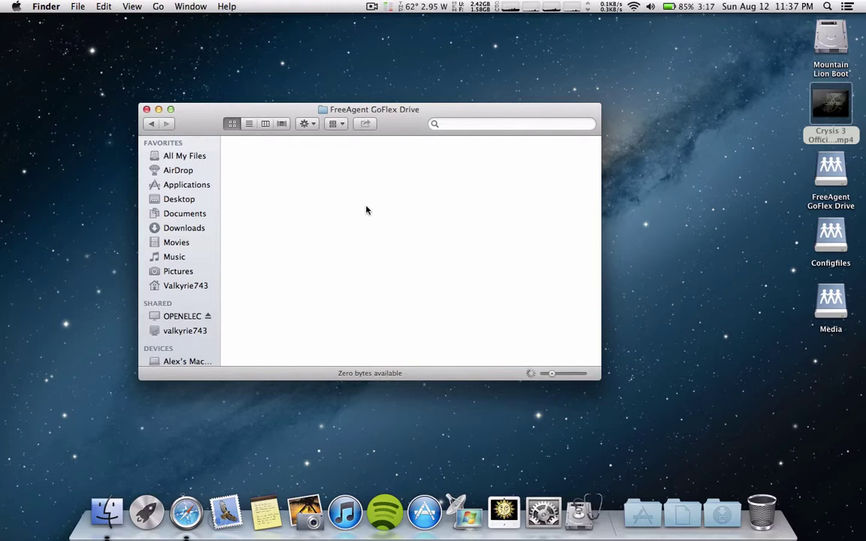
Open the FreeAgent GoFlex Drive share directly from OPENELEC, then close its window with Cmd+W.
click(153, 127)
click(181, 315)
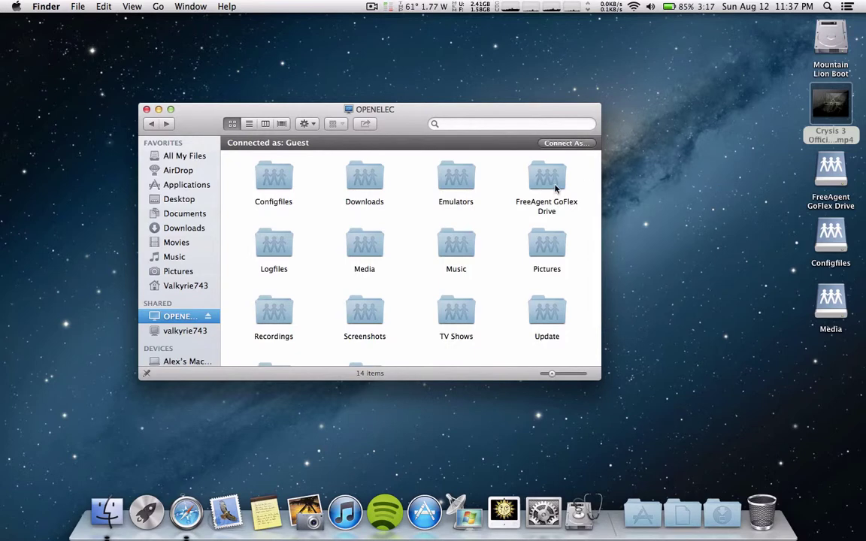
double_click(543, 171)
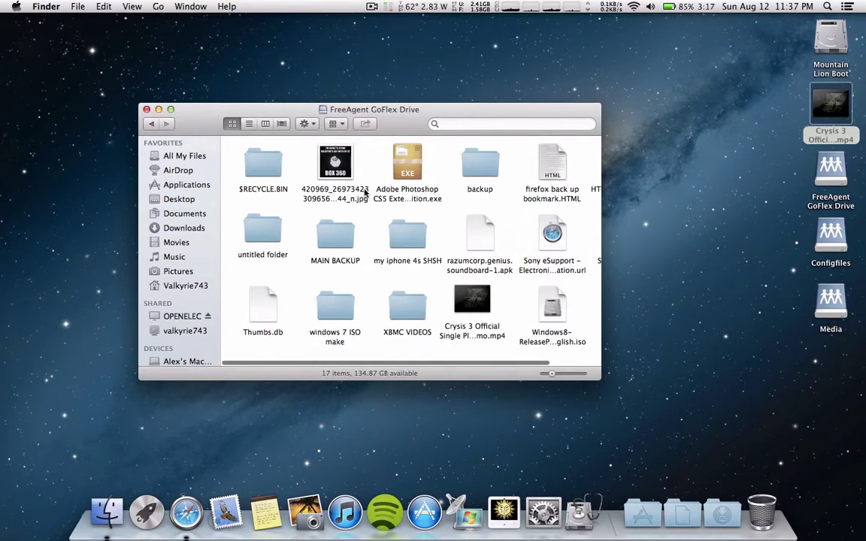
key(super+w)
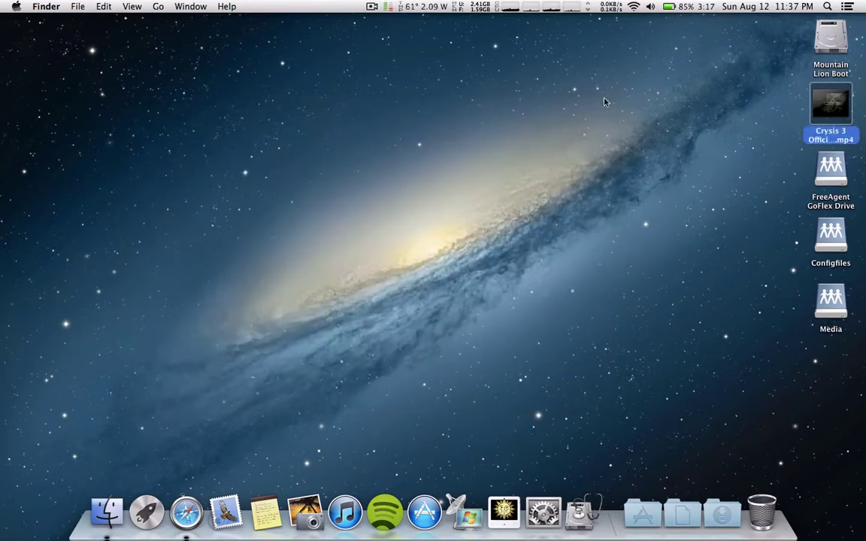